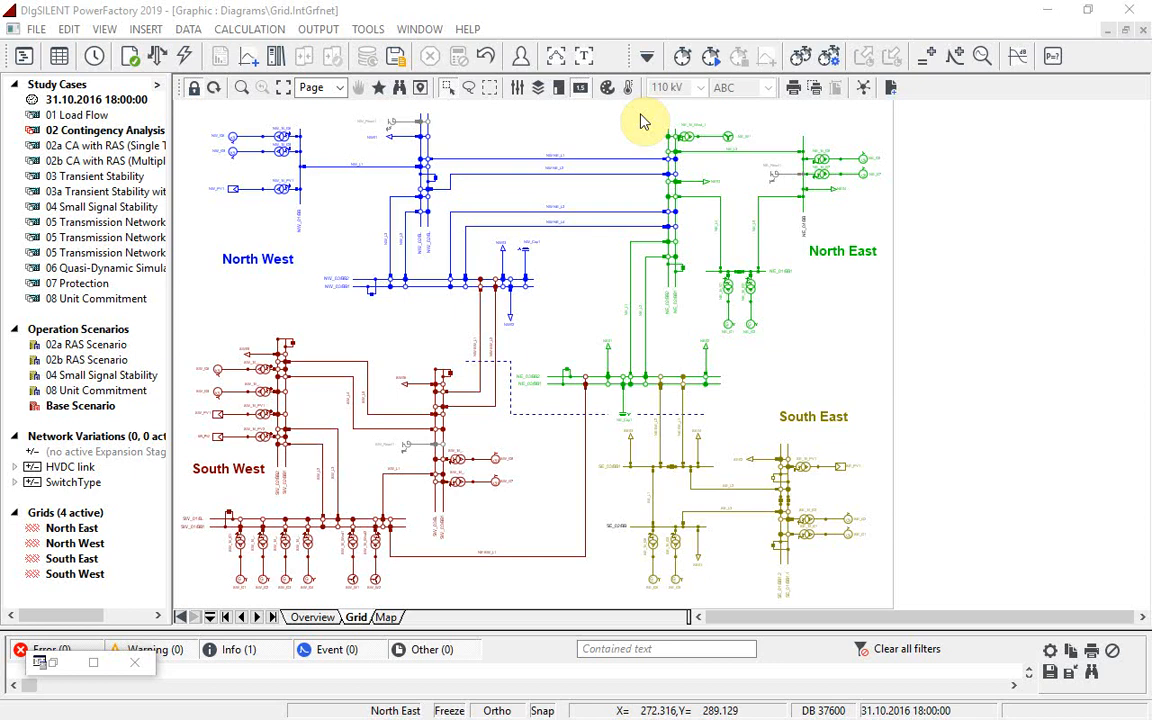
Step: Run a load flow calculation on the grid and switch the calculation toolbox to Contingency Analysis
{"action": "left_click", "coordinate": [158, 56]}
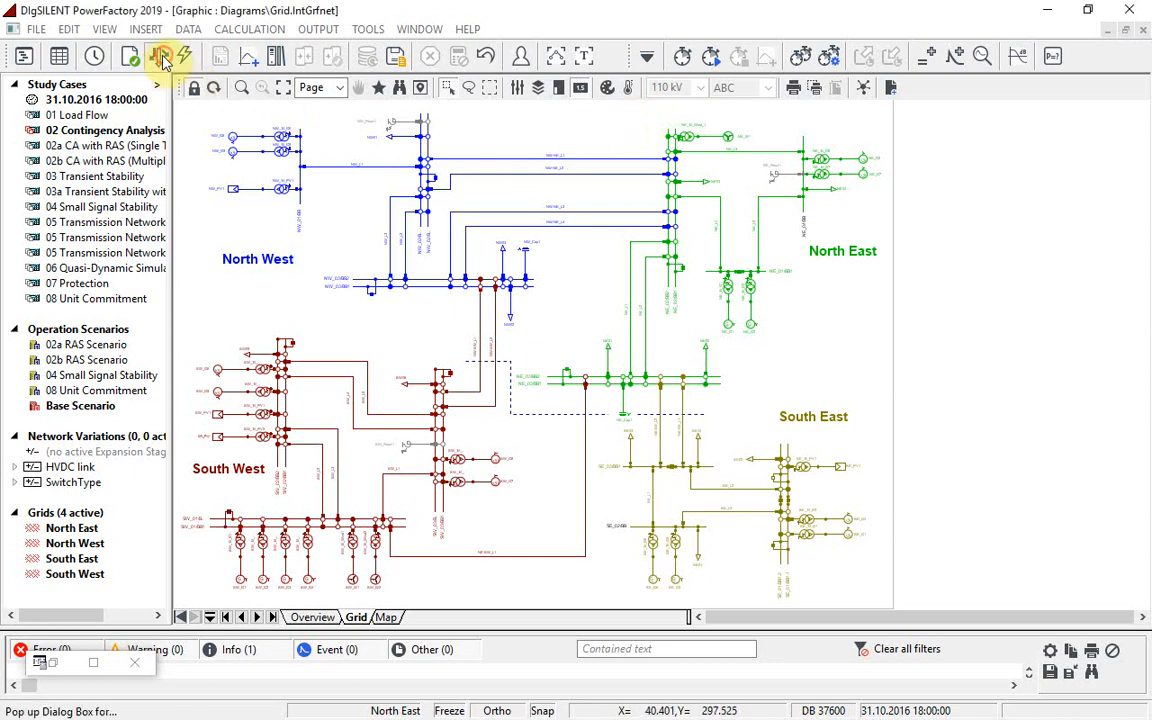
{"action": "left_click", "coordinate": [832, 116]}
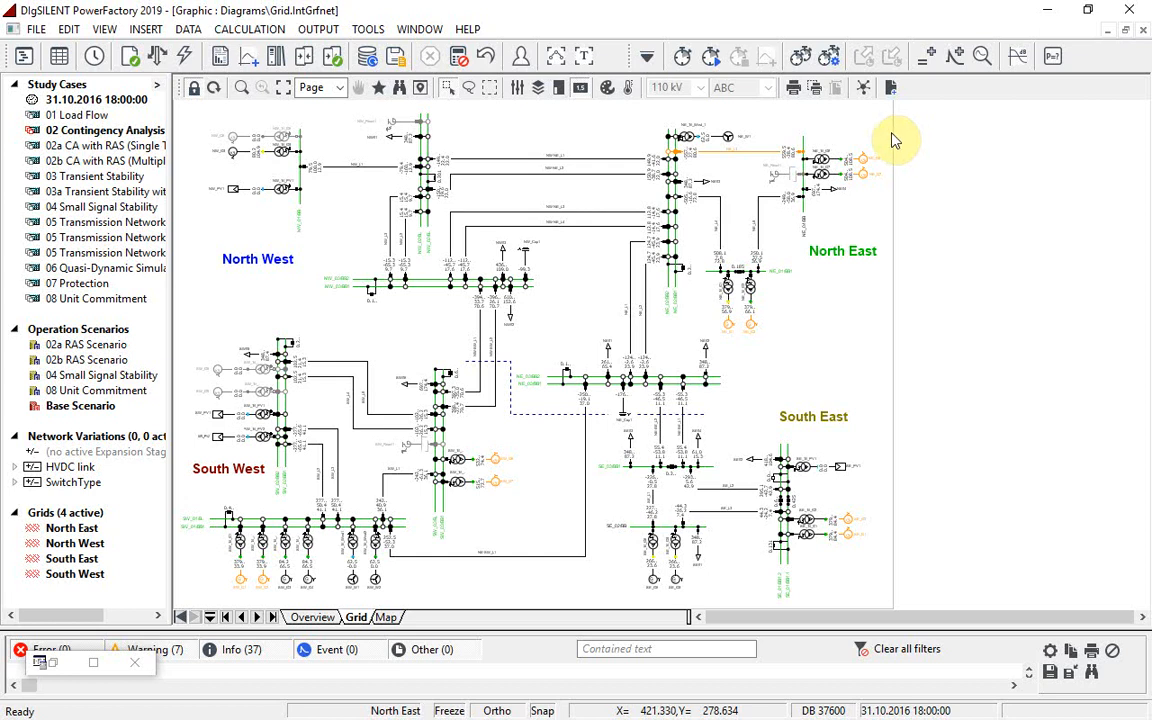
{"action": "left_click", "coordinate": [647, 57]}
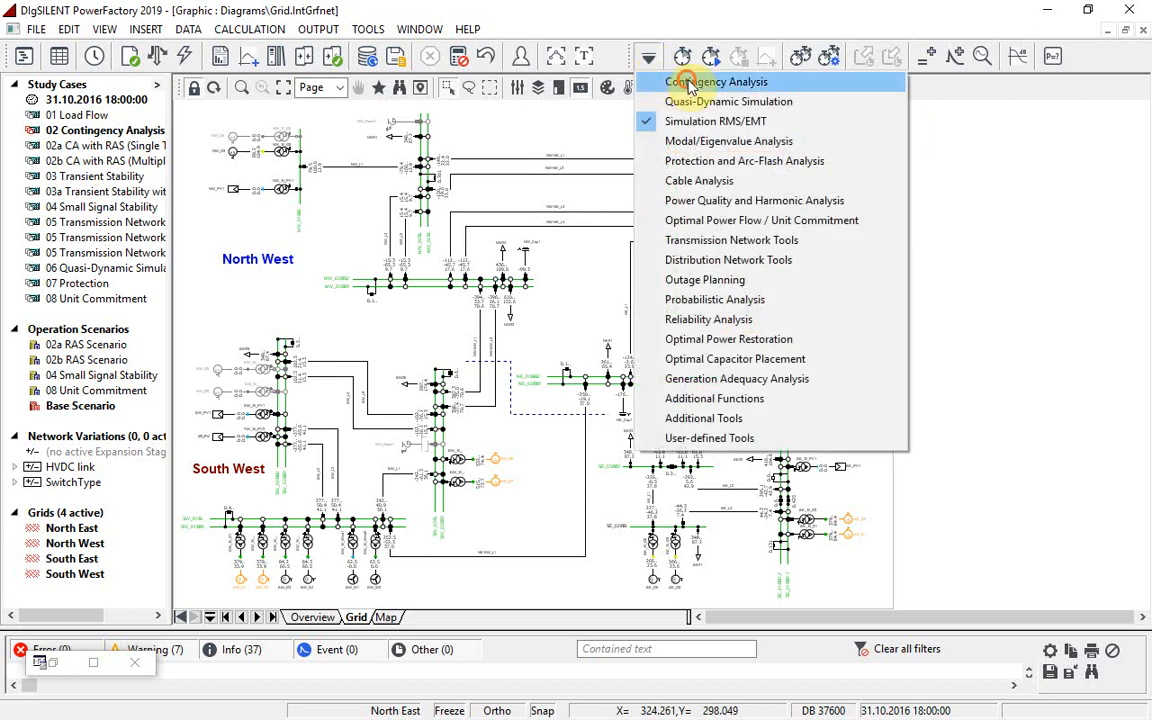
{"action": "left_click", "coordinate": [672, 82]}
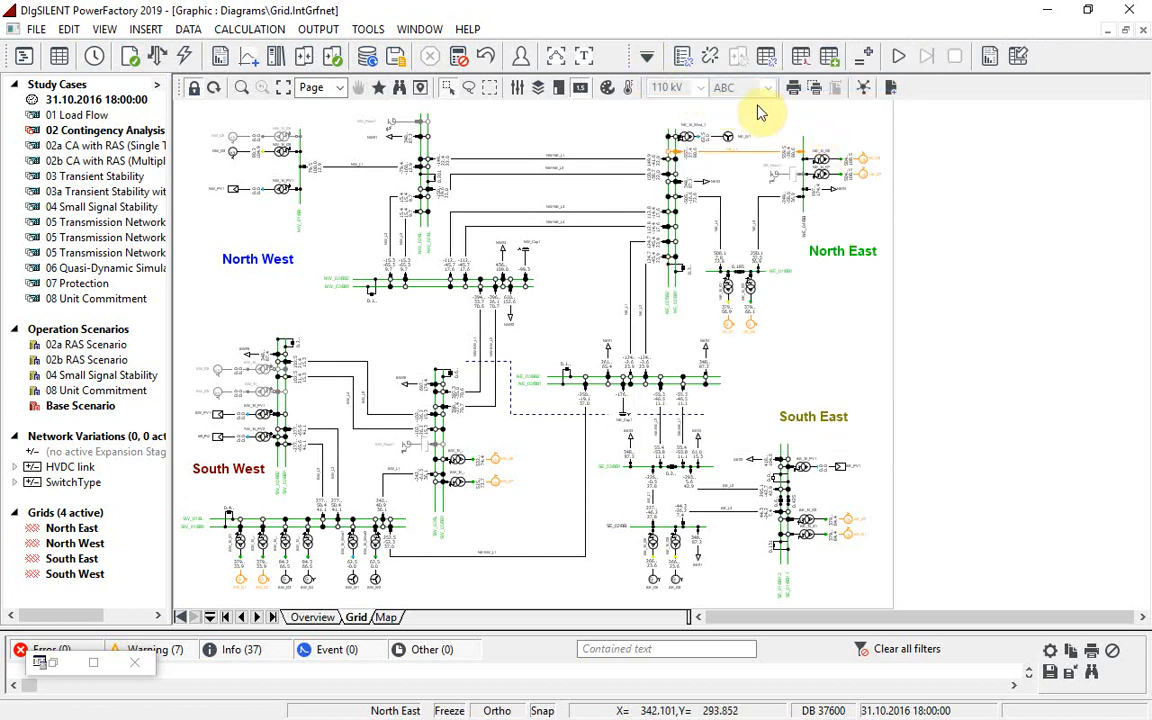
Step: Examine the contingency definition options and the Fault Cases and Fault Groups stored in the operational library
{"action": "left_click", "coordinate": [684, 58]}
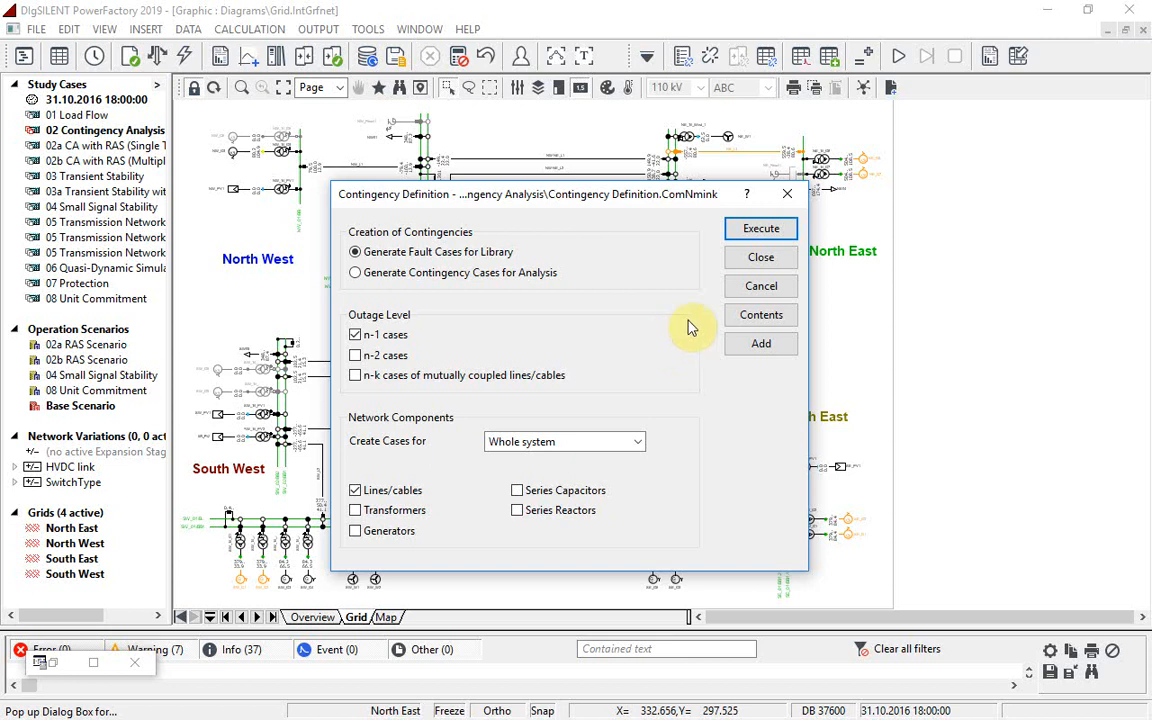
{"action": "left_click", "coordinate": [758, 288]}
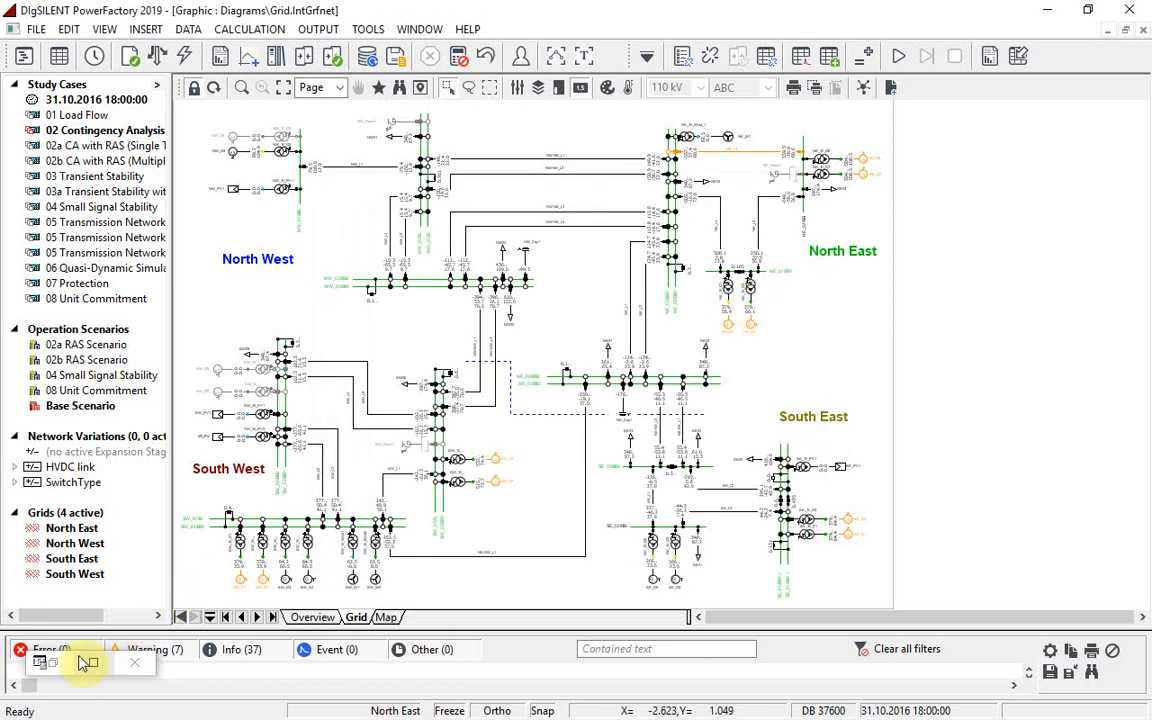
{"action": "left_click", "coordinate": [45, 663]}
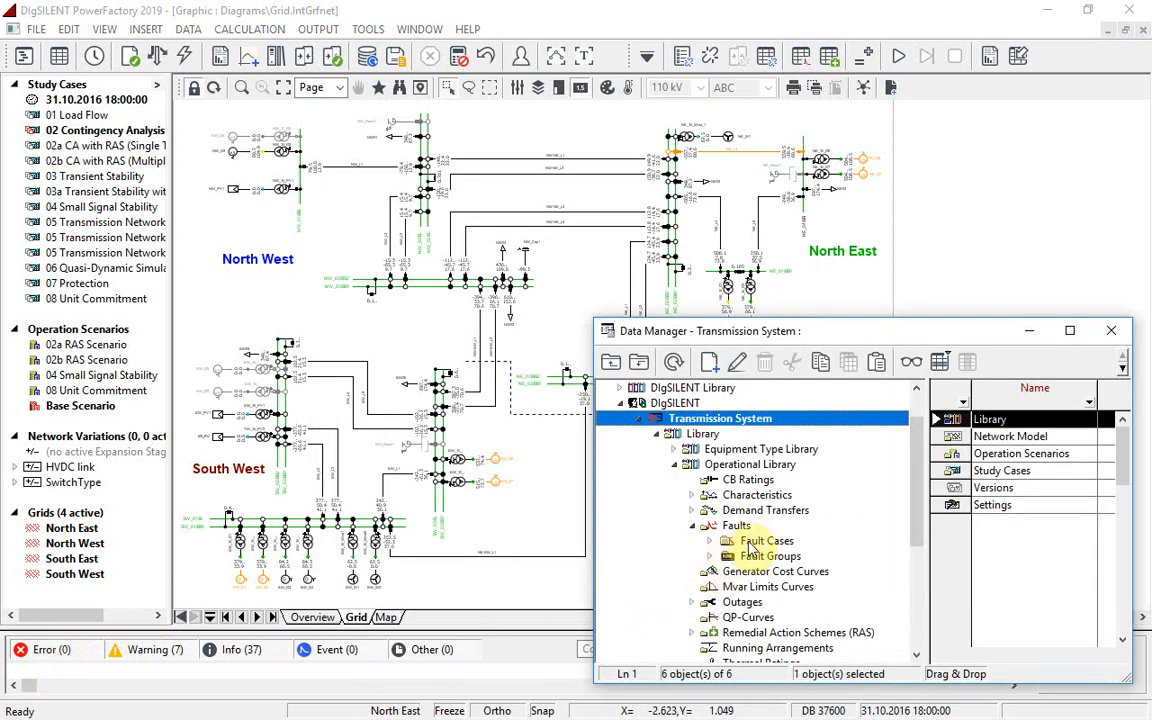
{"action": "left_click", "coordinate": [752, 544]}
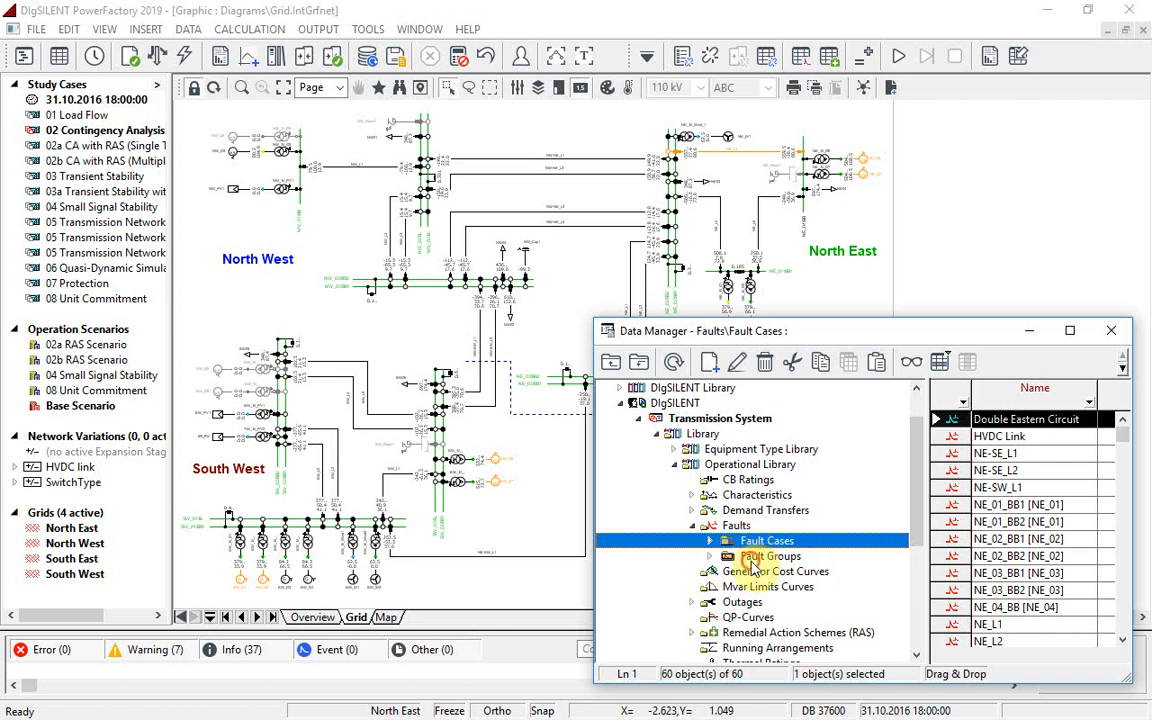
{"action": "left_click", "coordinate": [755, 556]}
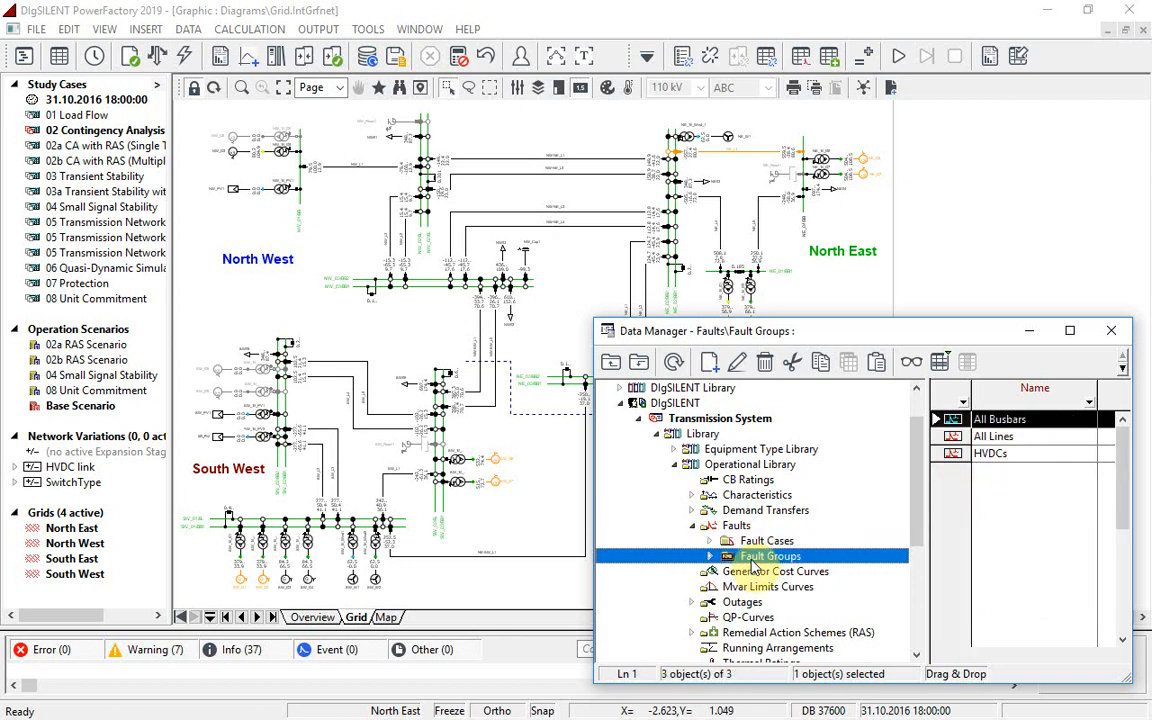
{"action": "left_click", "coordinate": [1115, 332]}
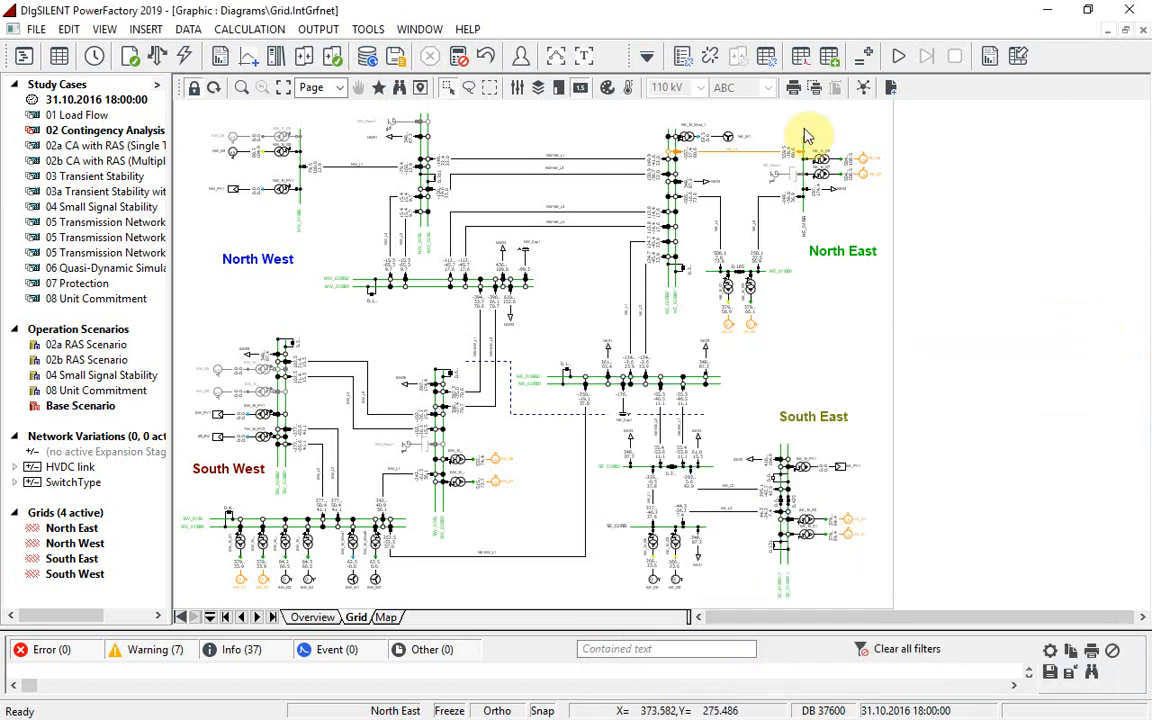
Step: Open the contingency analysis command and review its load flow settings and the limits for recording results
{"action": "left_click", "coordinate": [710, 57]}
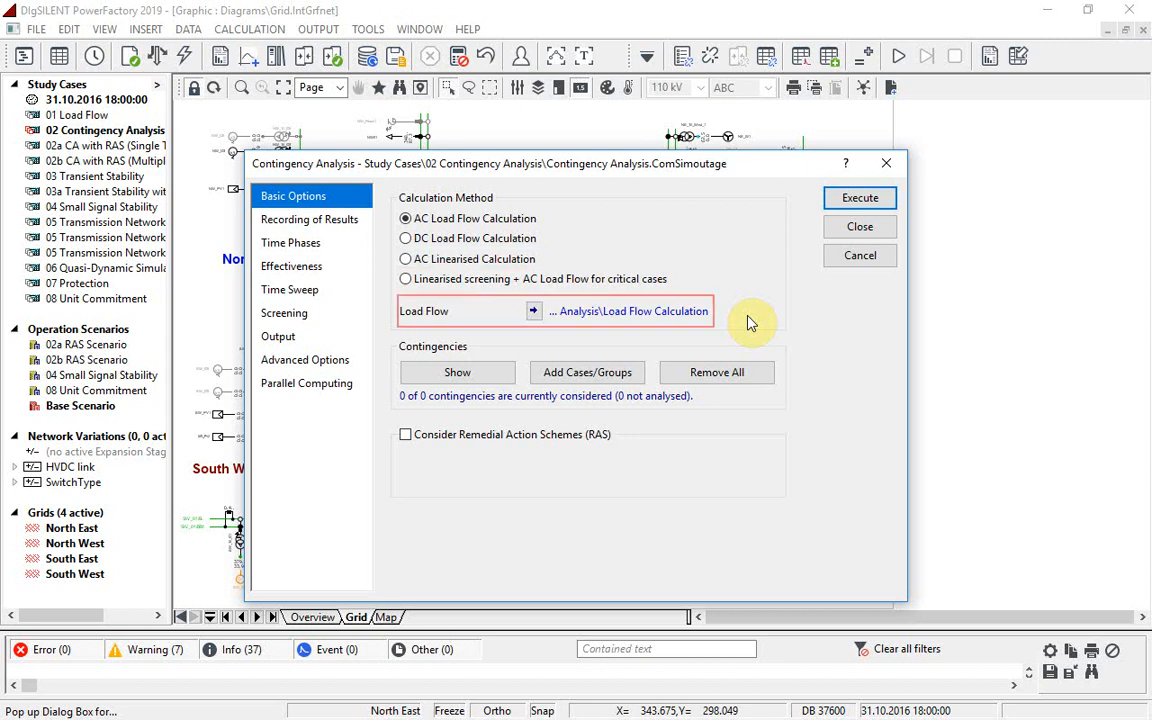
{"action": "left_click", "coordinate": [533, 311]}
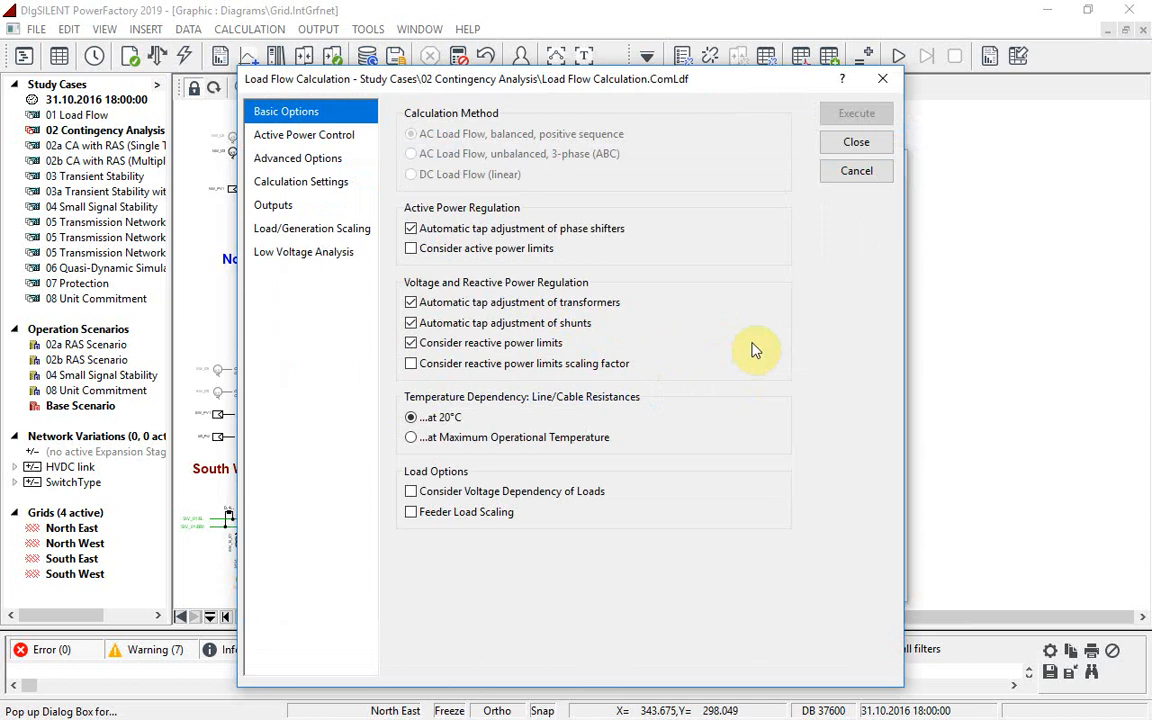
{"action": "left_click", "coordinate": [884, 172]}
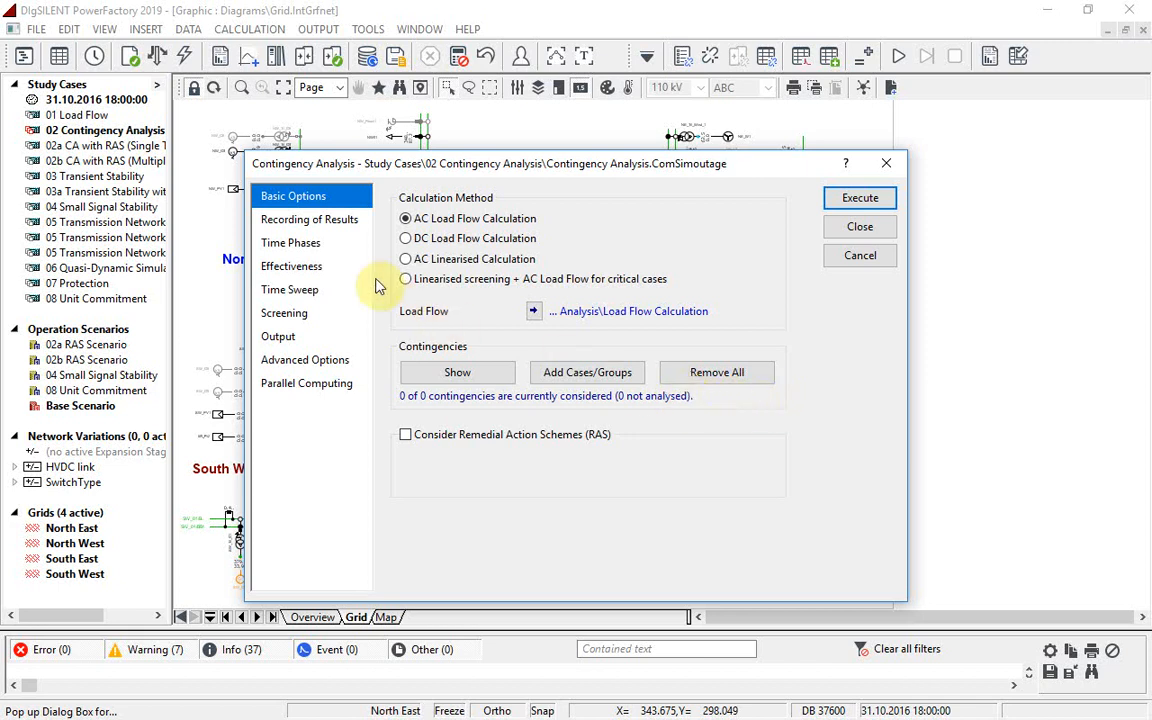
{"action": "left_click", "coordinate": [325, 224]}
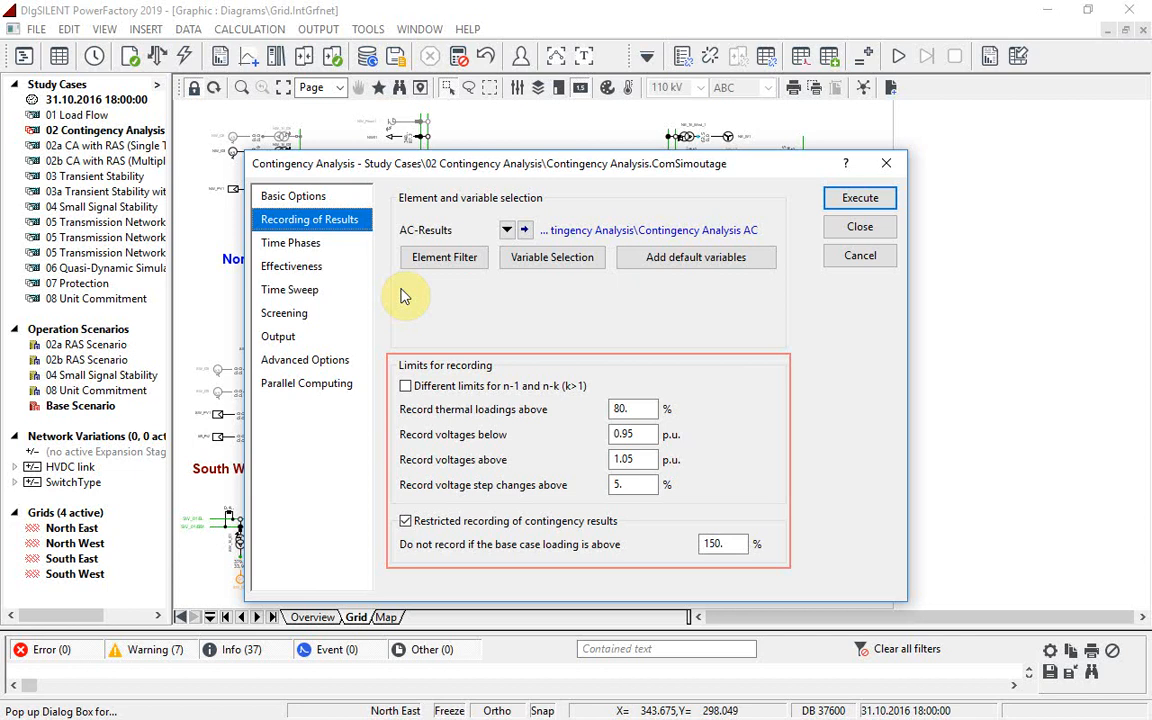
{"action": "left_click", "coordinate": [306, 198]}
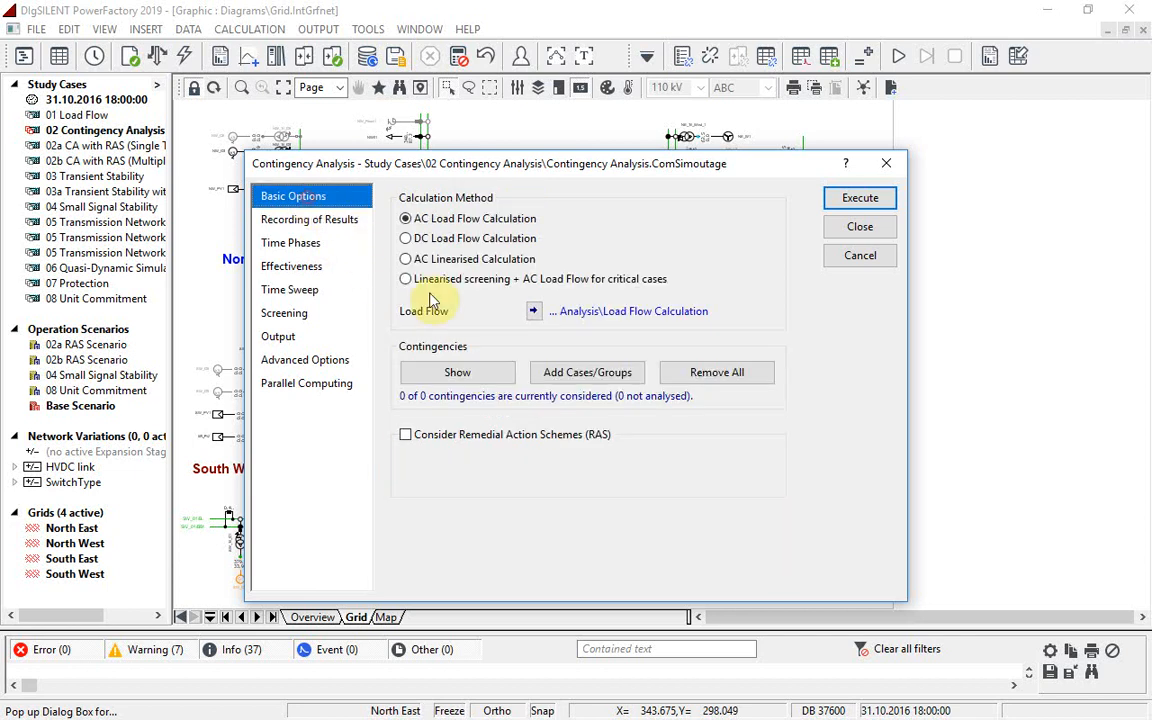
Step: Add the All Lines fault group to the contingency analysis and execute it with AC load flow calculation
{"action": "left_click", "coordinate": [591, 377]}
{"action": "left_click", "coordinate": [322, 300]}
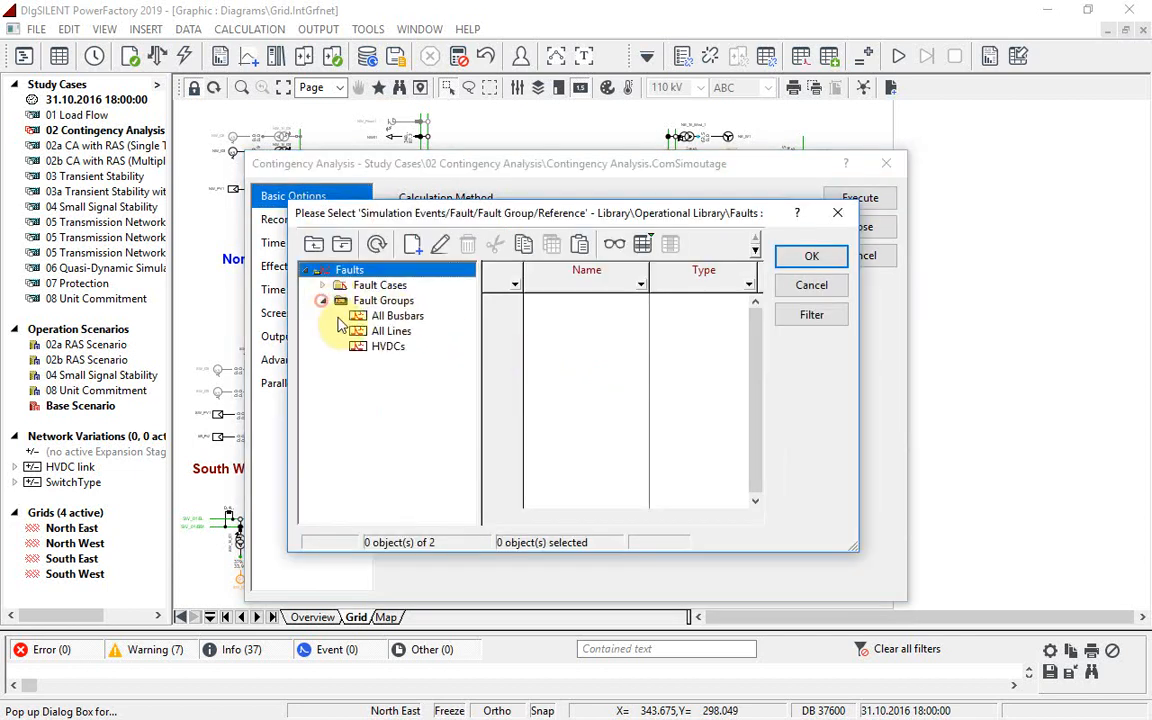
{"action": "left_click", "coordinate": [390, 330]}
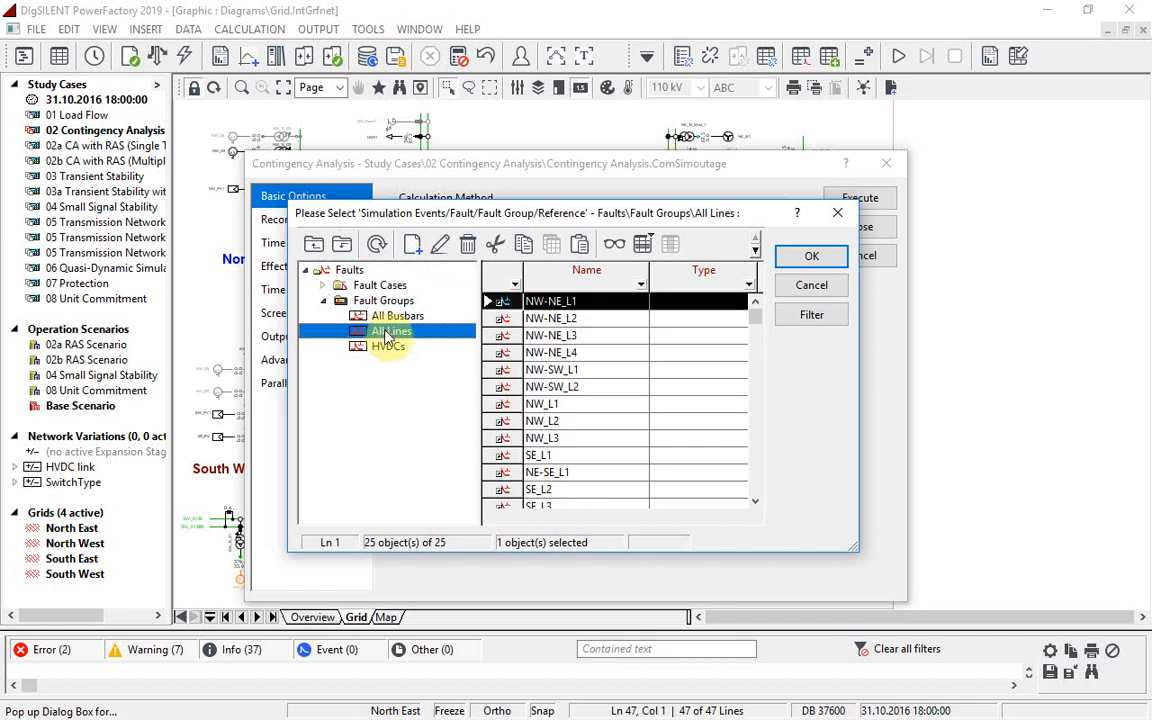
{"action": "left_click", "coordinate": [788, 266]}
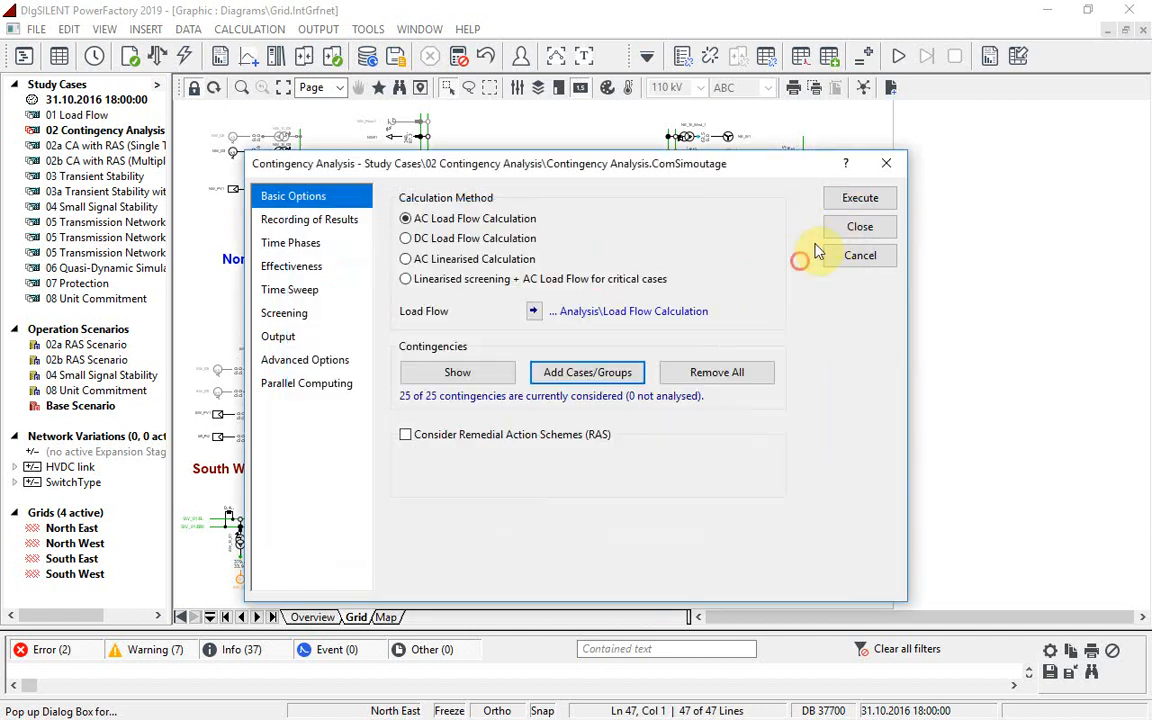
{"action": "left_click", "coordinate": [857, 201]}
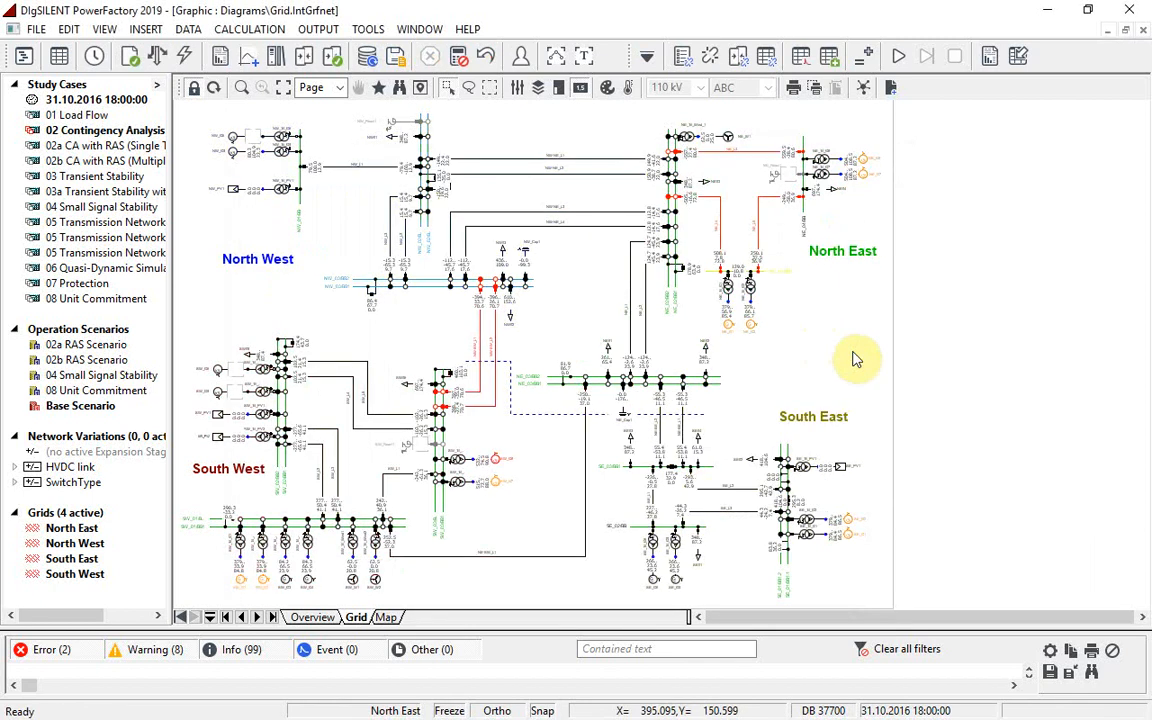
Step: Generate the tabular contingency analysis report of all loading violations from the AC results
{"action": "left_click", "coordinate": [241, 87]}
{"action": "left_click_drag", "start_coordinate": [419, 112], "coordinate": [957, 465]}
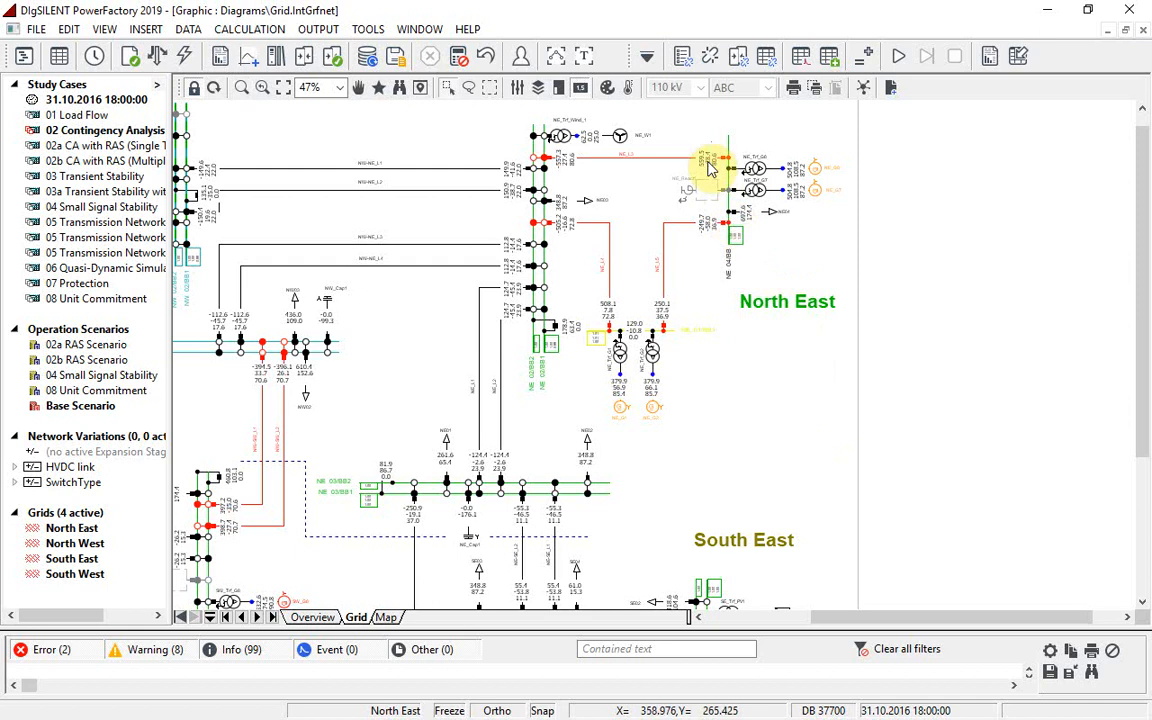
{"action": "mouse_move", "coordinate": [709, 170]}
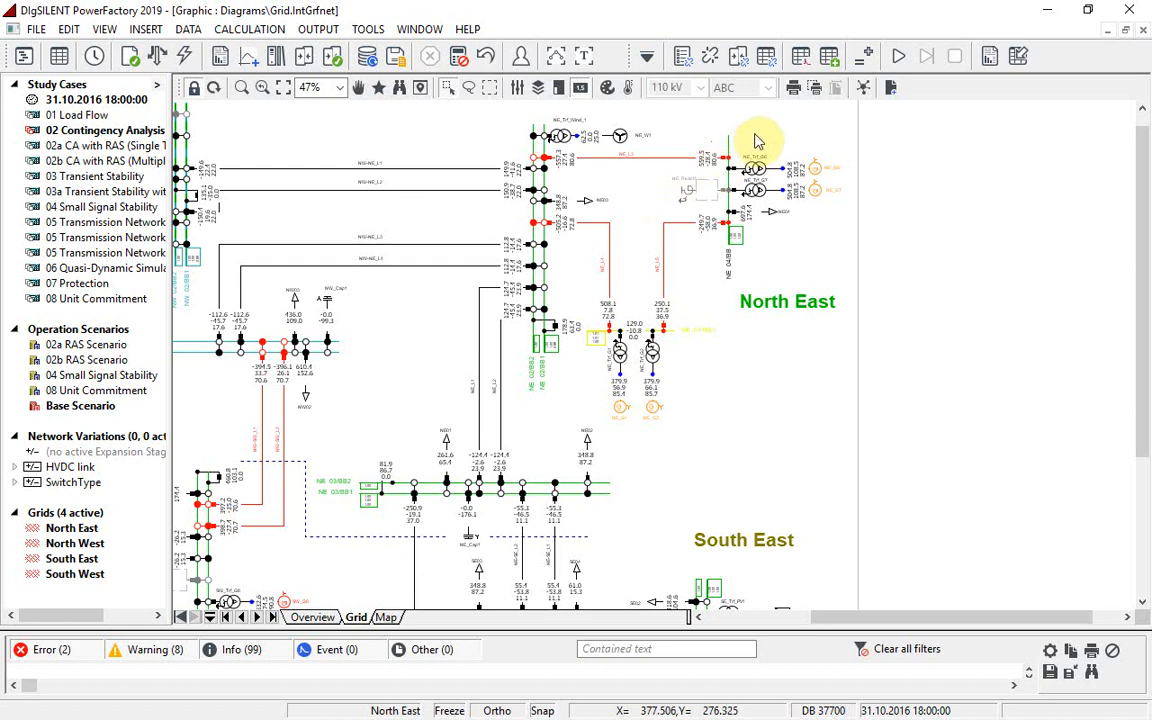
{"action": "left_click", "coordinate": [990, 58]}
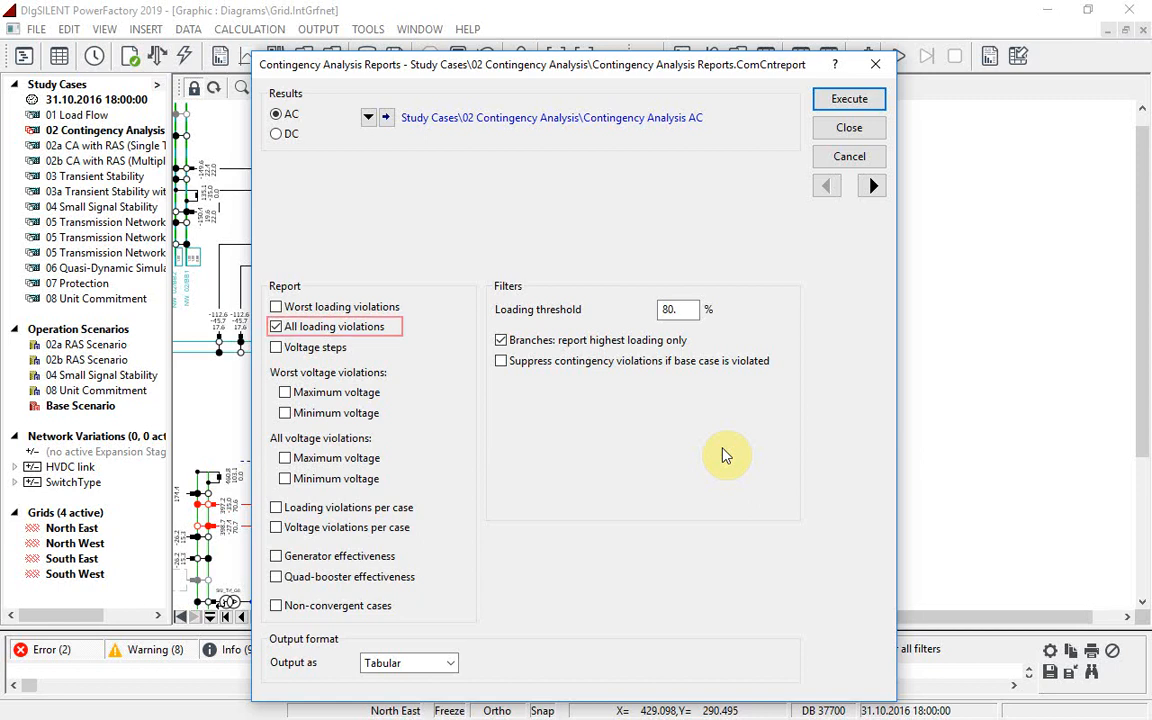
{"action": "left_click", "coordinate": [872, 102]}
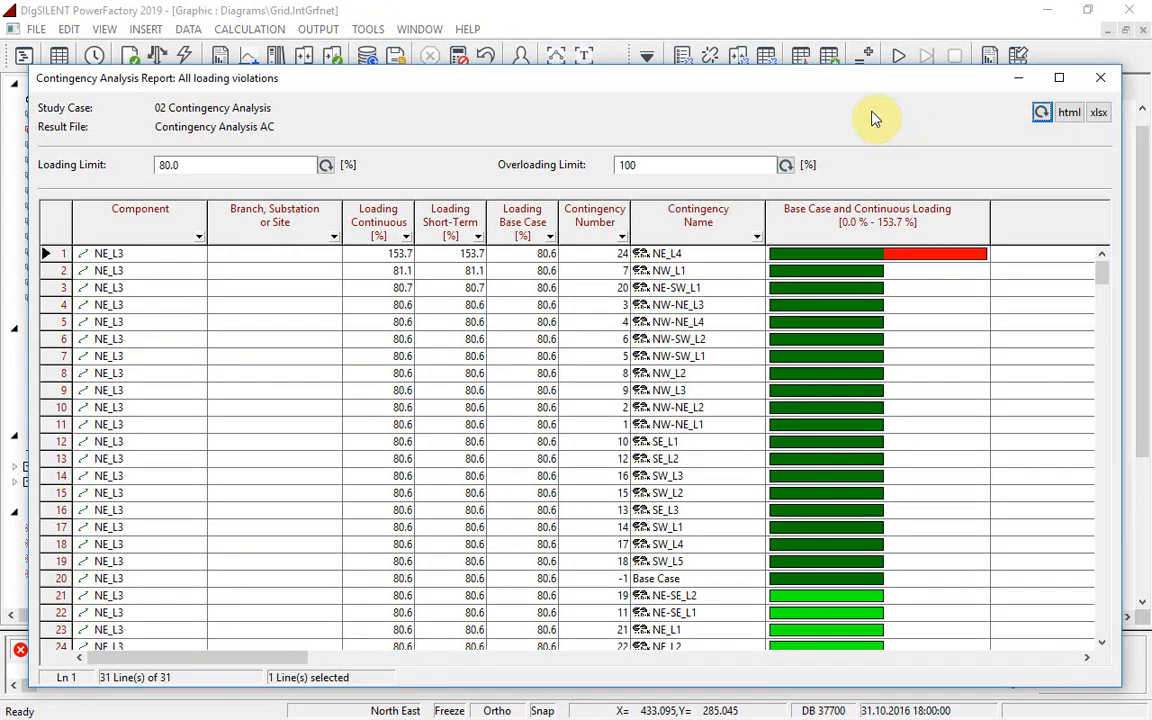
Step: Mark the NE_L4 contingency of the report's first row in the grid diagram and close the report
{"action": "left_click_drag", "start_coordinate": [816, 67], "coordinate": [840, 322]}
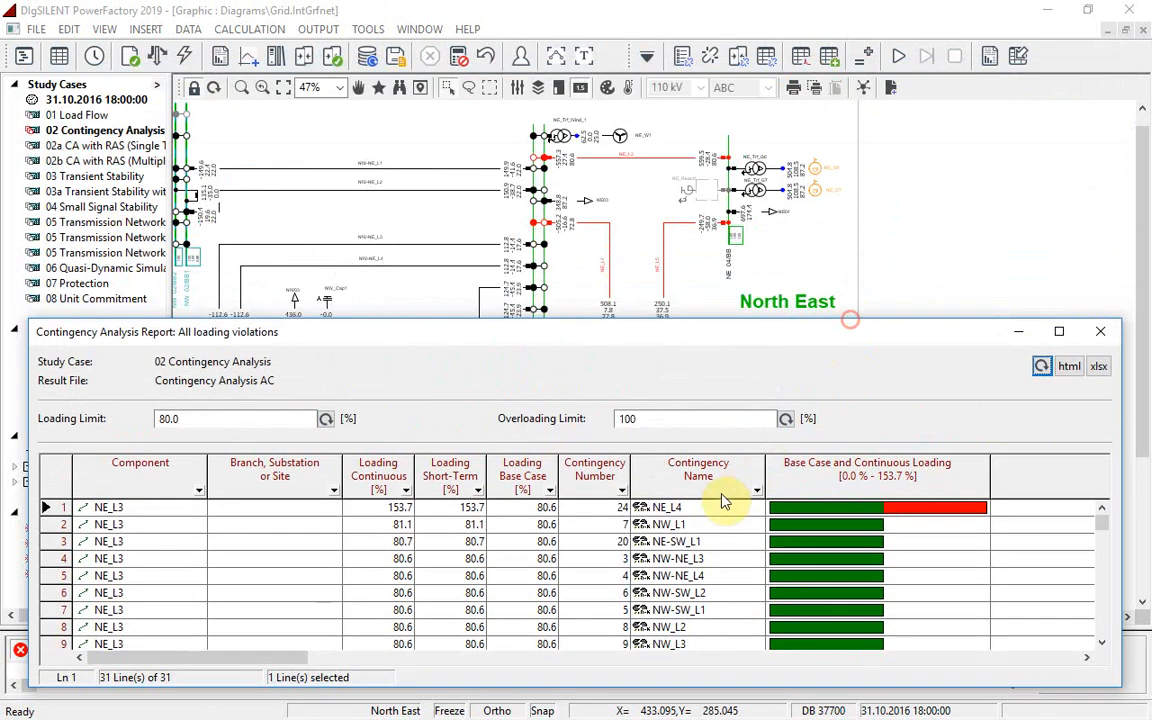
{"action": "right_click", "coordinate": [715, 508]}
{"action": "left_click", "coordinate": [782, 551]}
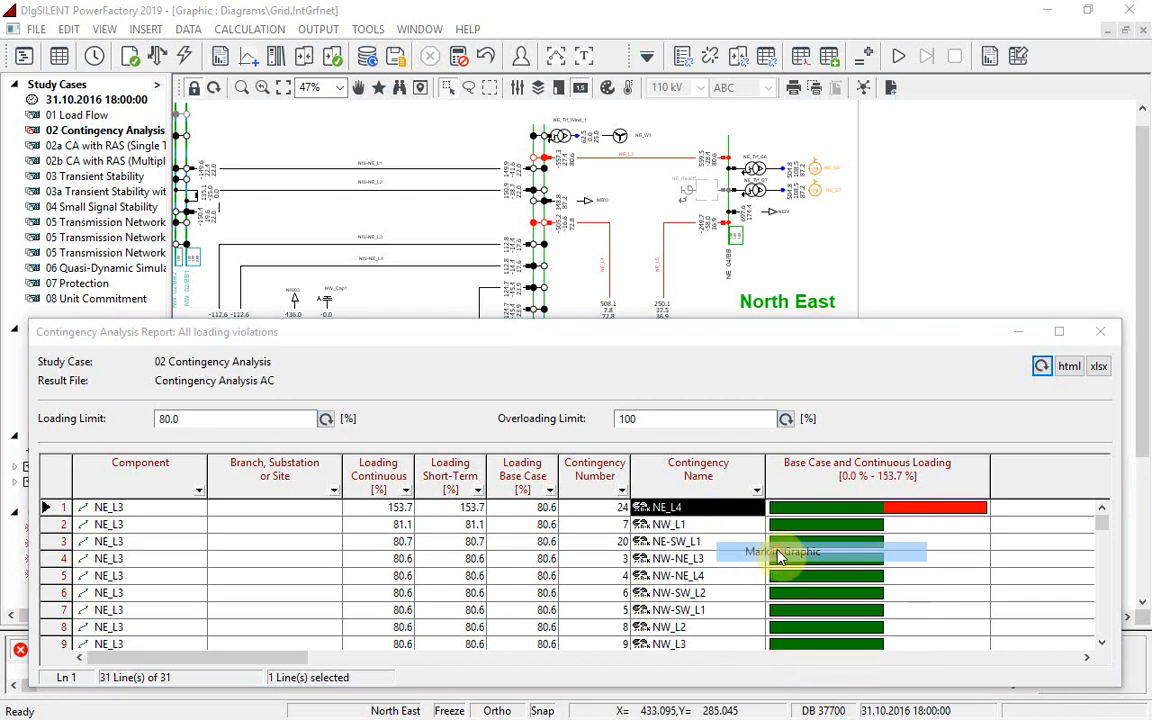
{"action": "left_click", "coordinate": [858, 398]}
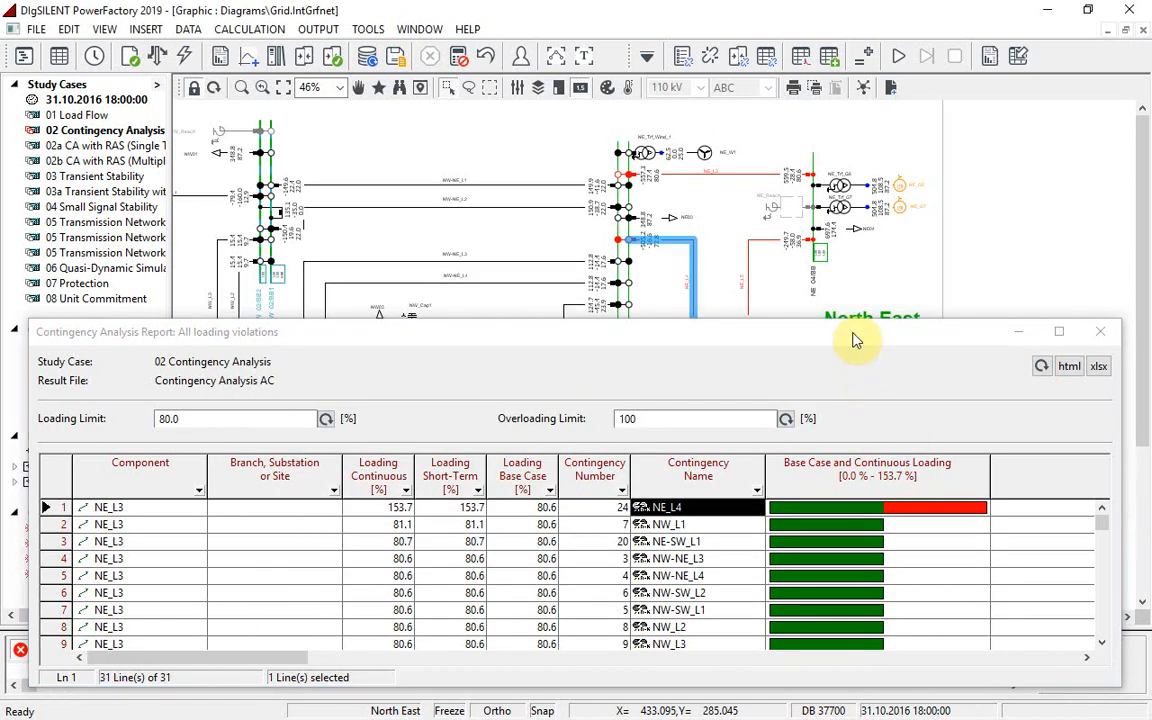
{"action": "left_click", "coordinate": [1100, 331]}
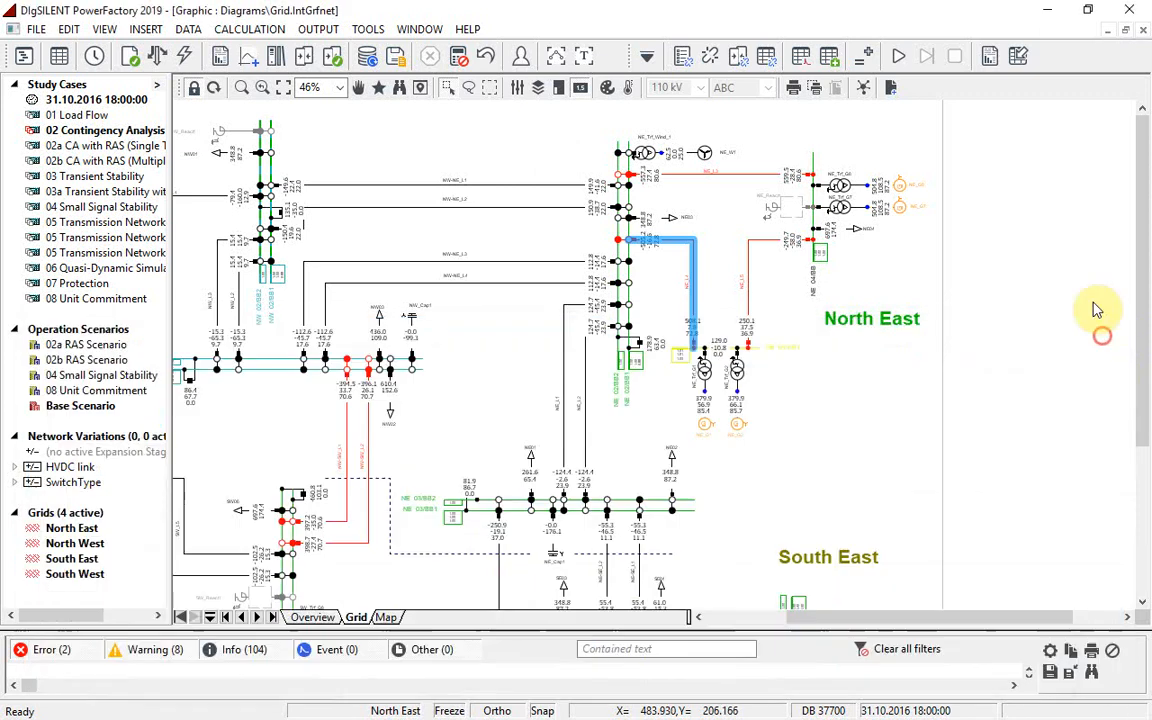
Step: Load the AC contingency analysis results for contingency NE_L4 into the grid diagram
{"action": "left_click", "coordinate": [1018, 57]}
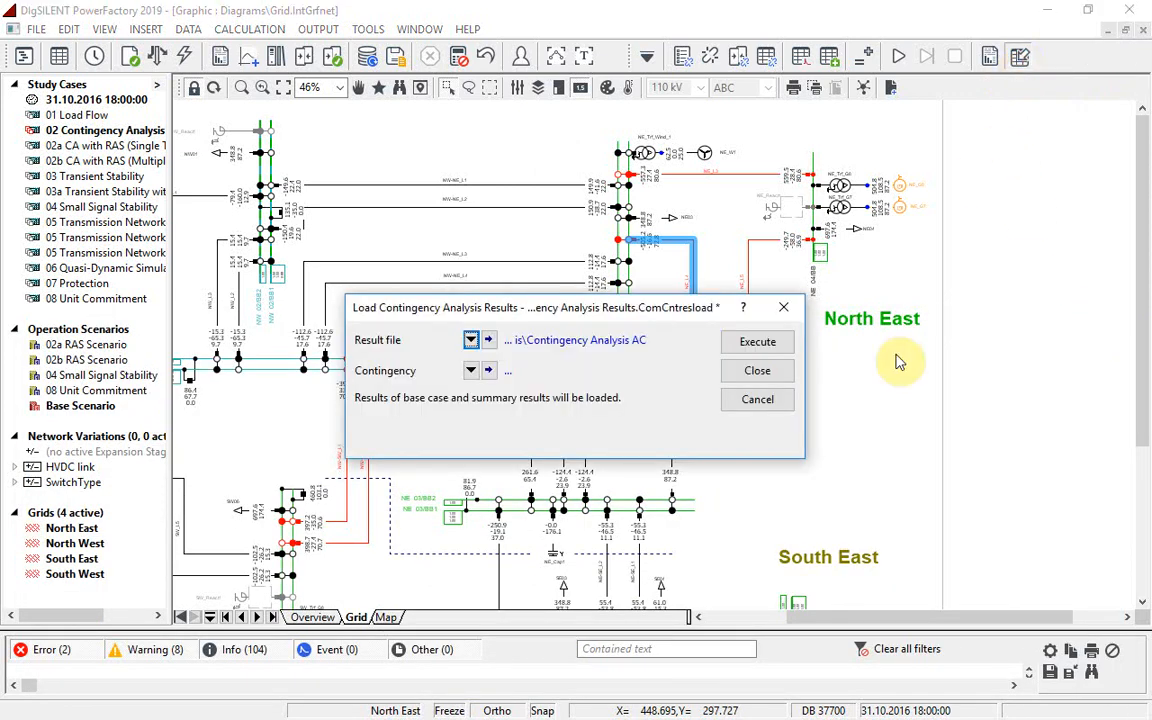
{"action": "left_click", "coordinate": [470, 371]}
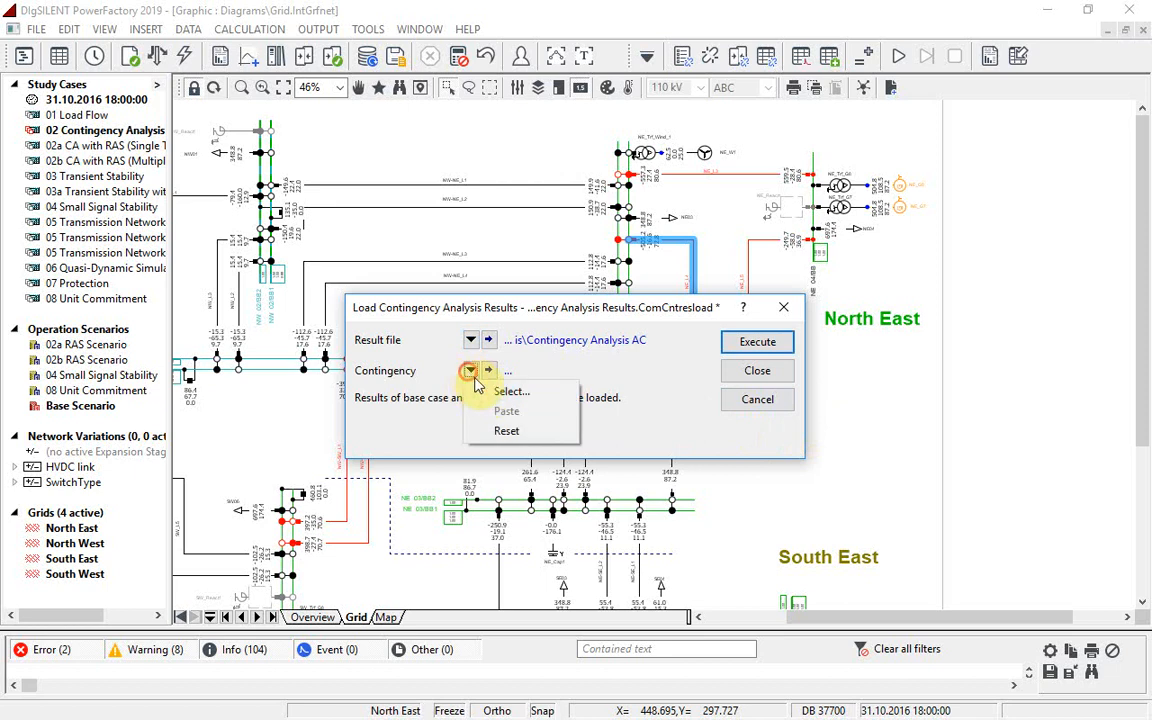
{"action": "left_click", "coordinate": [484, 393]}
{"action": "left_click_drag", "start_coordinate": [101, 402], "coordinate": [417, 461]}
{"action": "left_click", "coordinate": [126, 646]}
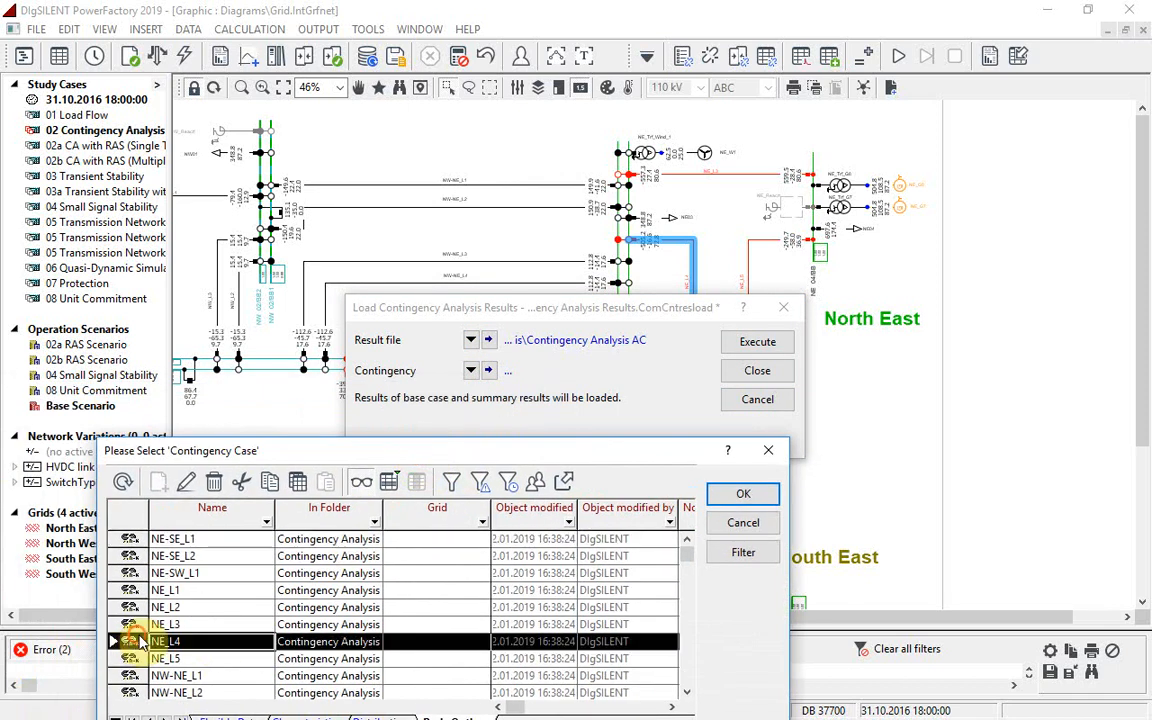
{"action": "left_click", "coordinate": [741, 495]}
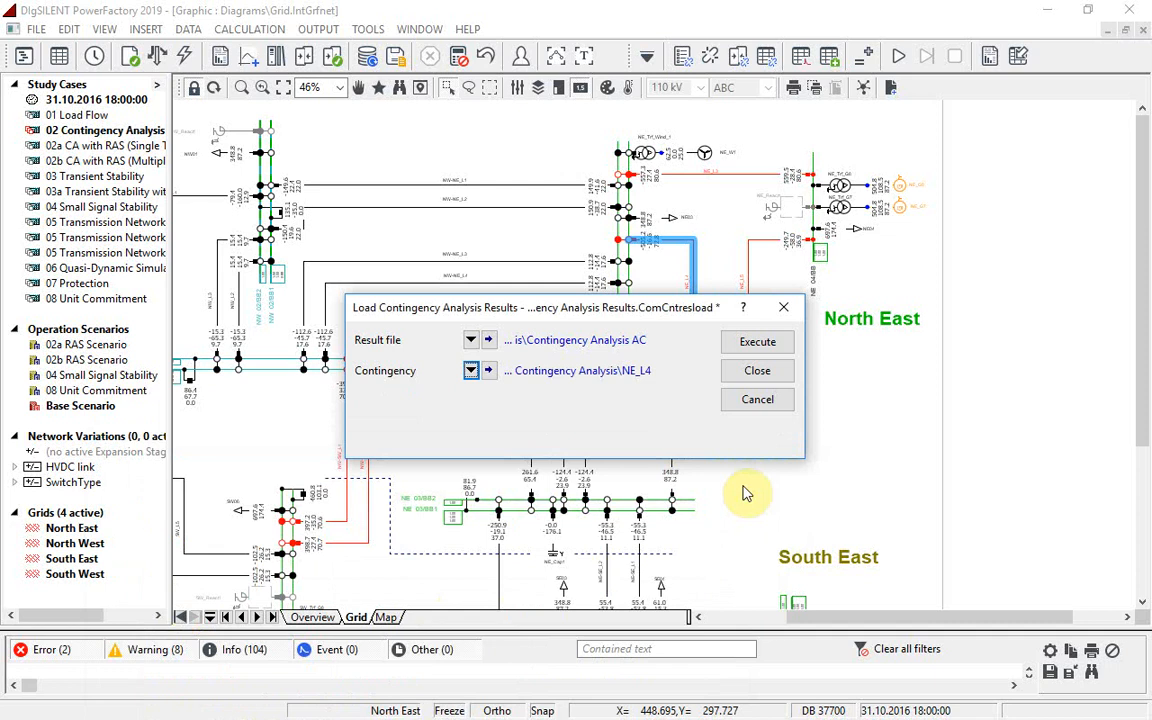
{"action": "left_click", "coordinate": [760, 342]}
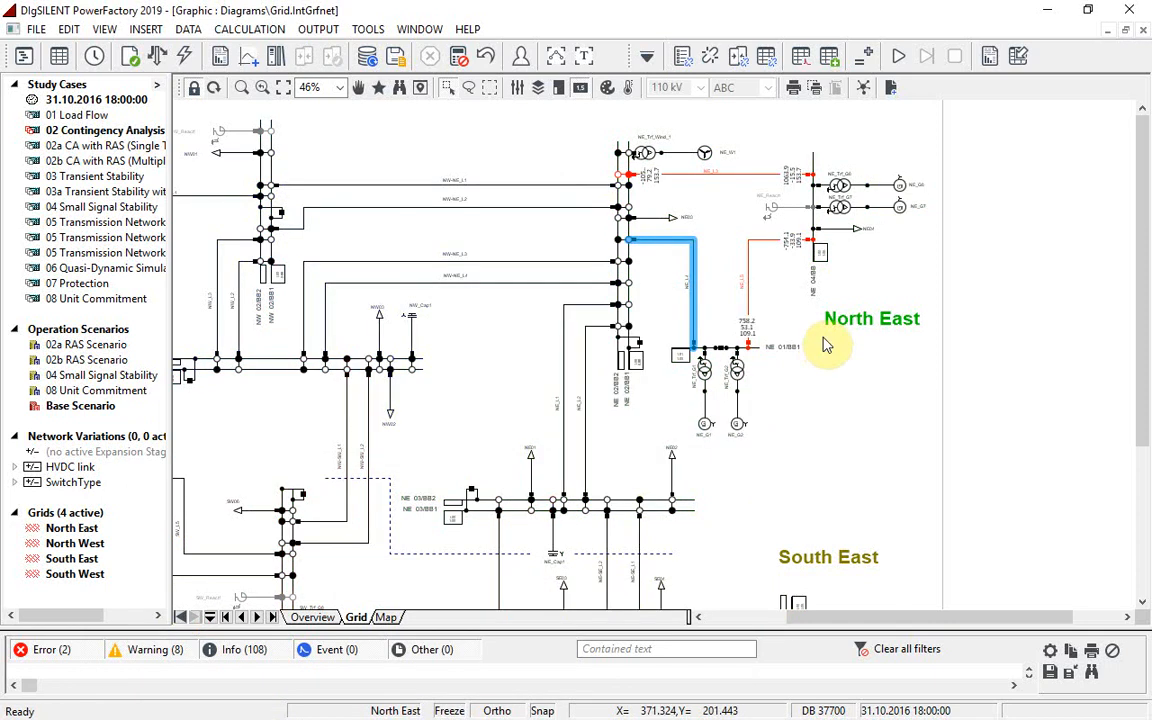
{"action": "mouse_move", "coordinate": [797, 186]}
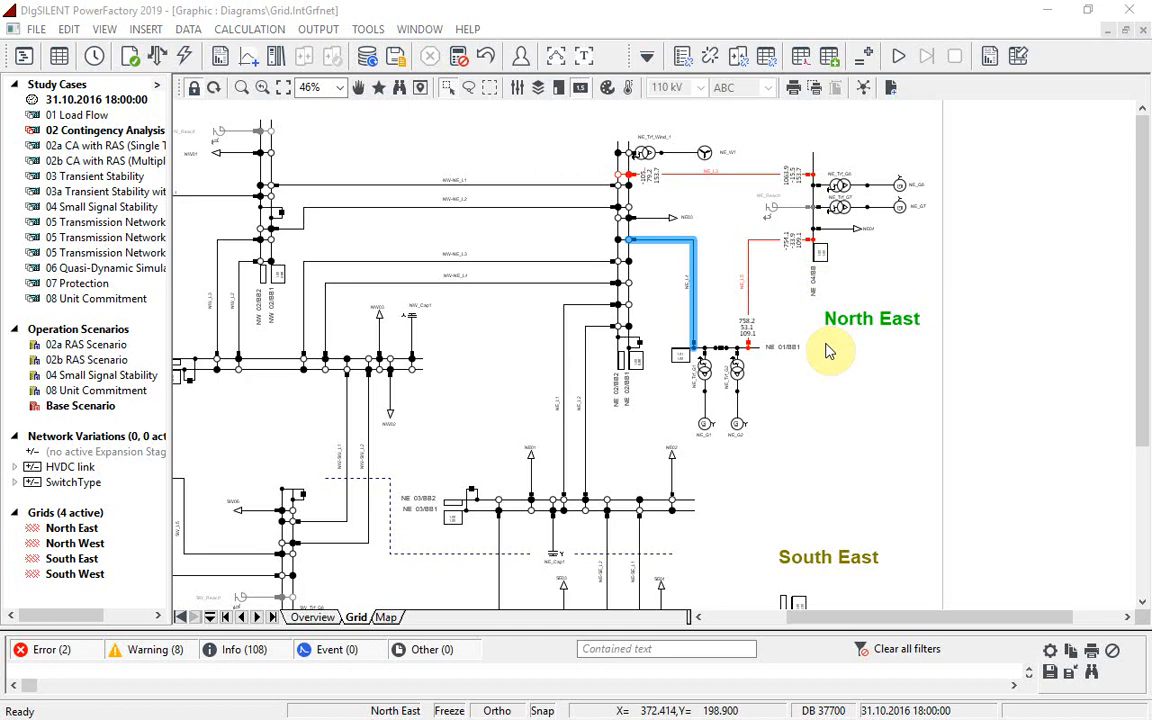
Step: Define a contingency analysis fault case from the two selected NW-SW lines and name it Double West Interconnector
{"action": "right_click", "coordinate": [370, 457]}
{"action": "mouse_move", "coordinate": [481, 239]}
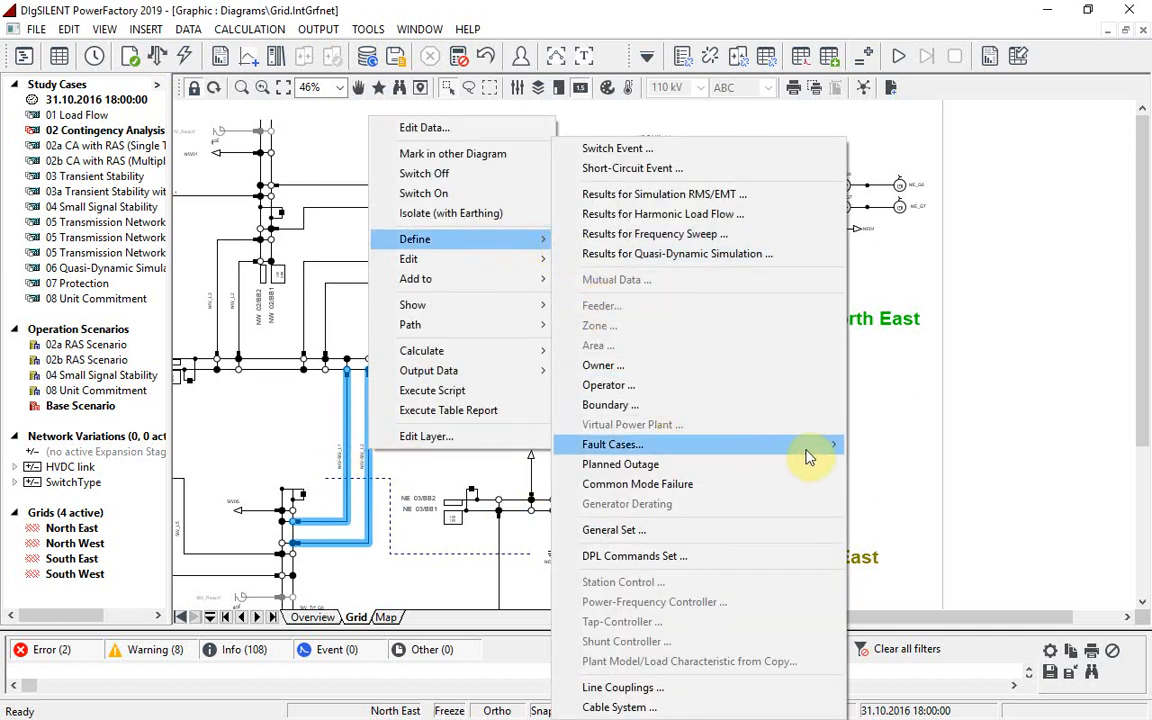
{"action": "mouse_move", "coordinate": [828, 452]}
{"action": "left_click", "coordinate": [866, 443]}
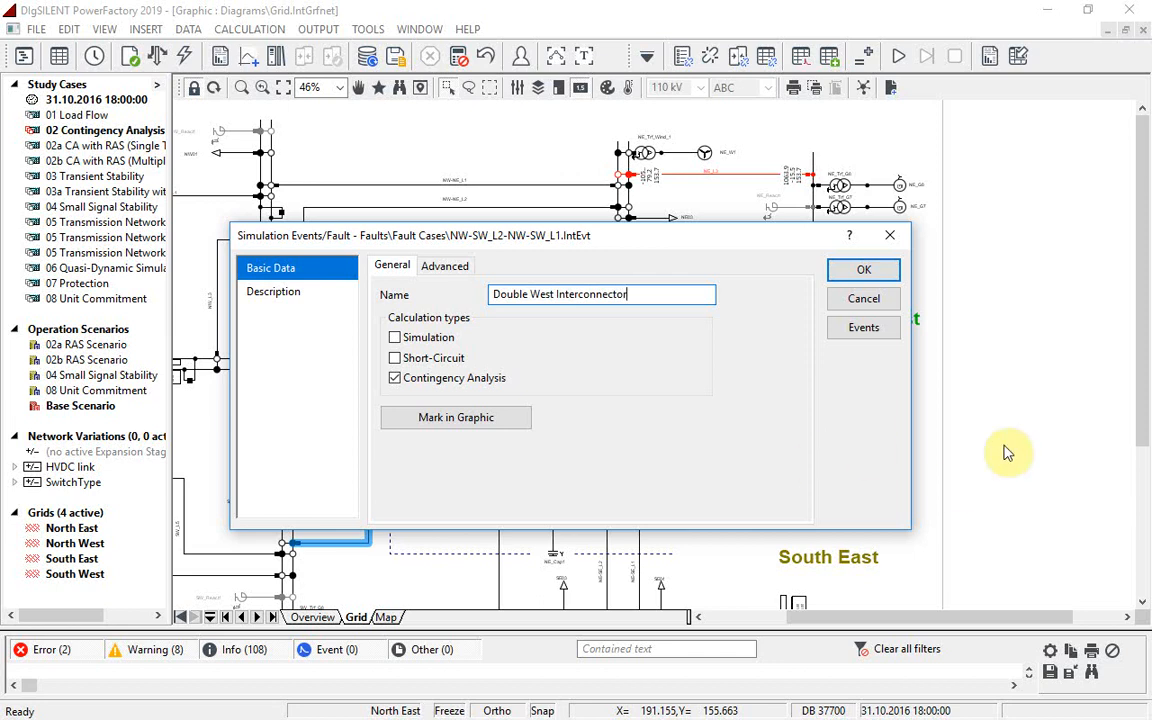
{"action": "left_click", "coordinate": [866, 272]}
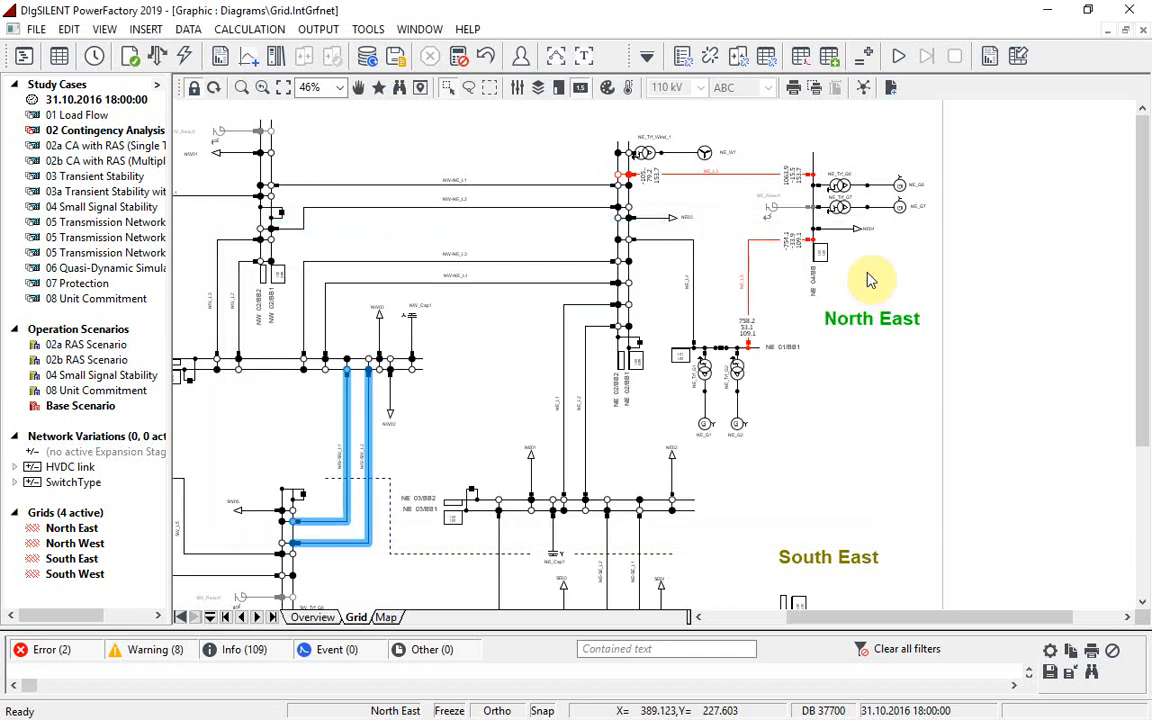
Step: Add the Double West Interconnector fault case to the contingency analysis and execute it with AC load flow calculation
{"action": "left_click", "coordinate": [646, 57]}
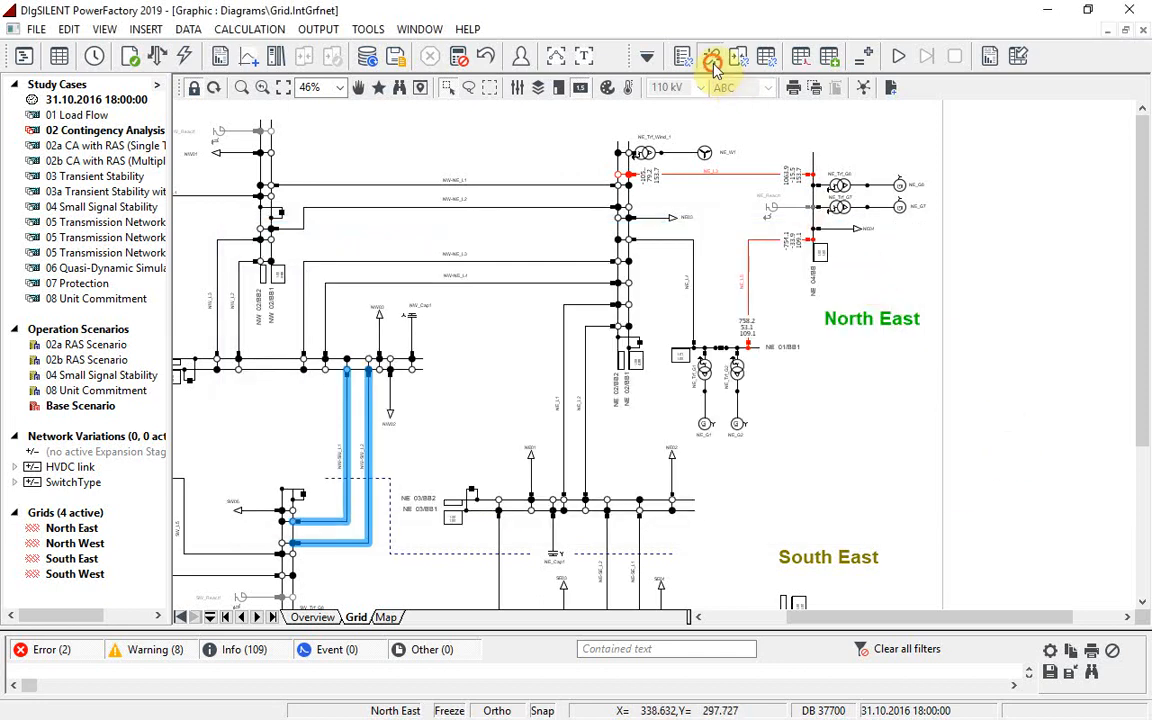
{"action": "left_click", "coordinate": [541, 378]}
{"action": "left_click", "coordinate": [370, 285]}
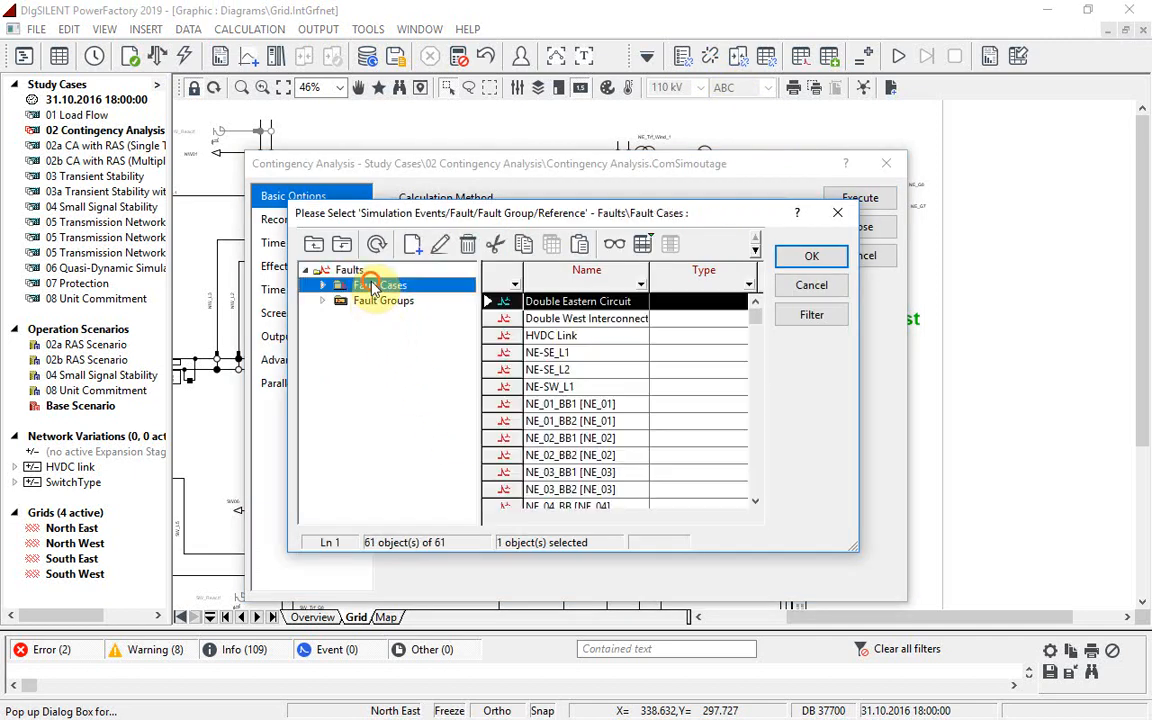
{"action": "left_click", "coordinate": [501, 320]}
{"action": "double_click", "coordinate": [501, 322]}
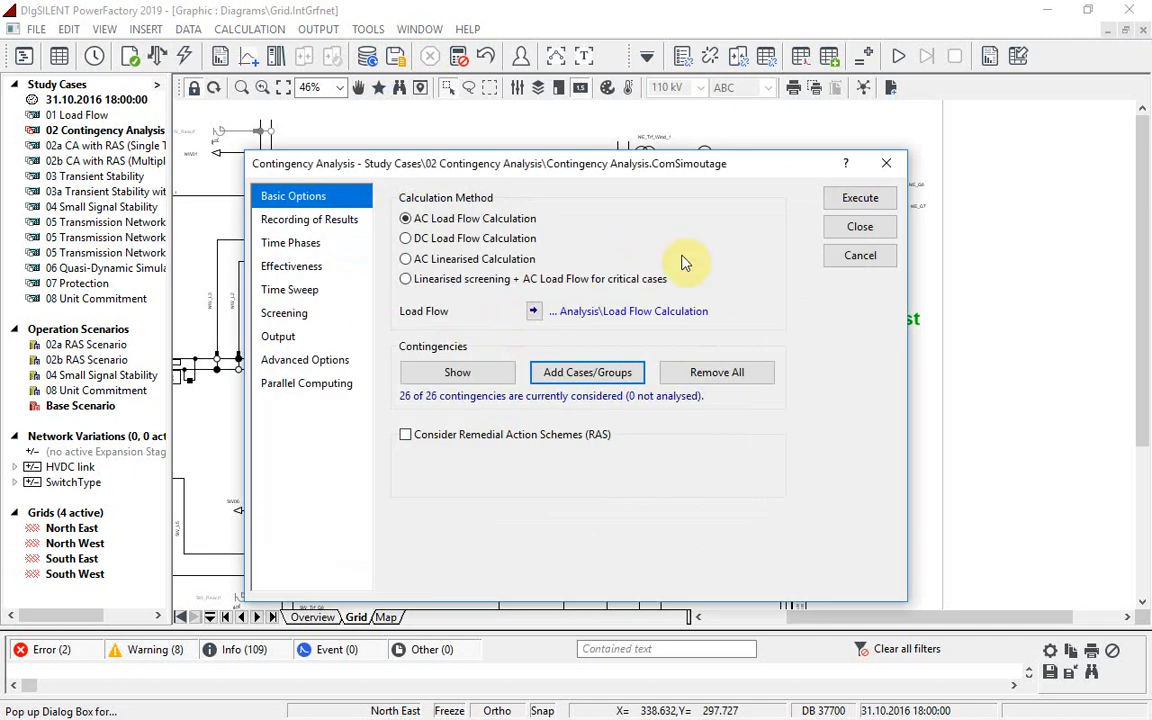
{"action": "left_click", "coordinate": [858, 197]}
Step: Generate the contingency analysis report of all loading violations and sort it by contingency name
{"action": "left_click", "coordinate": [989, 56]}
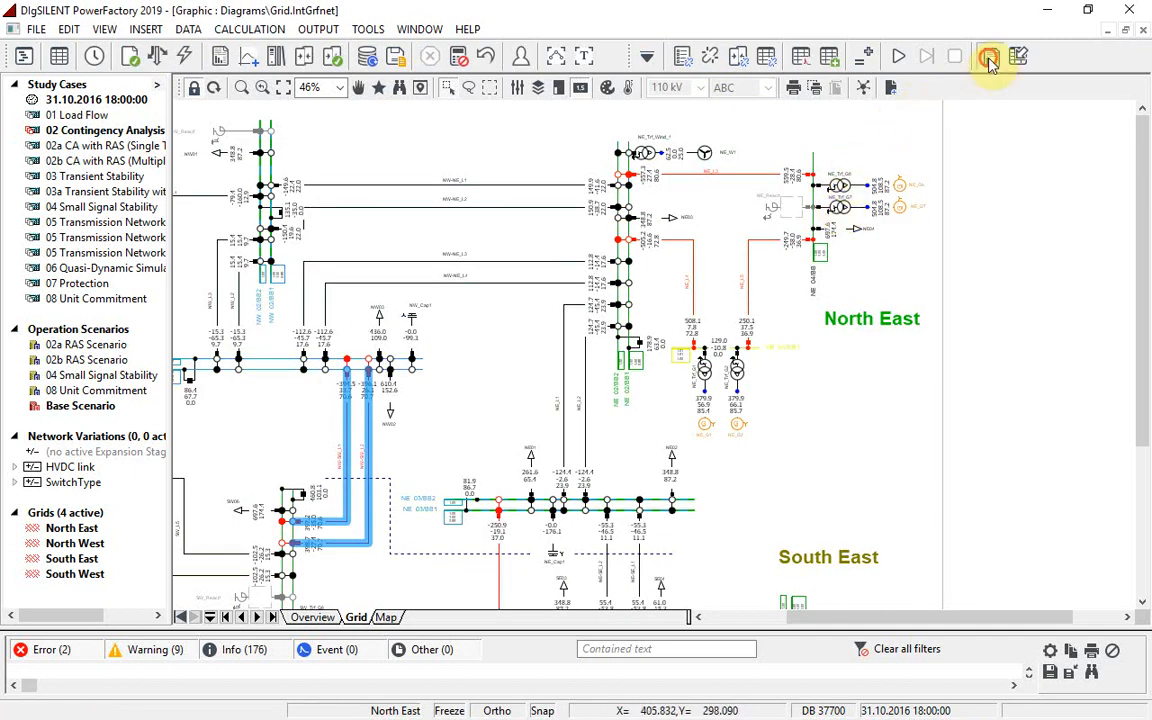
{"action": "left_click", "coordinate": [862, 101]}
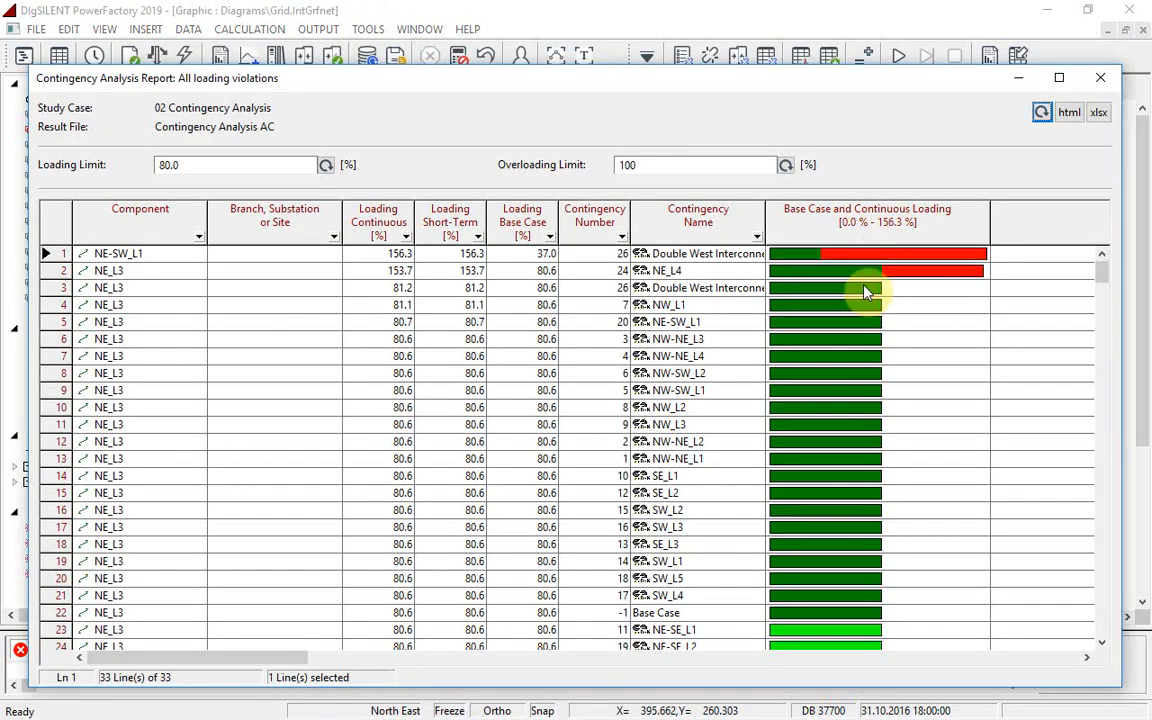
{"action": "left_click", "coordinate": [692, 224]}
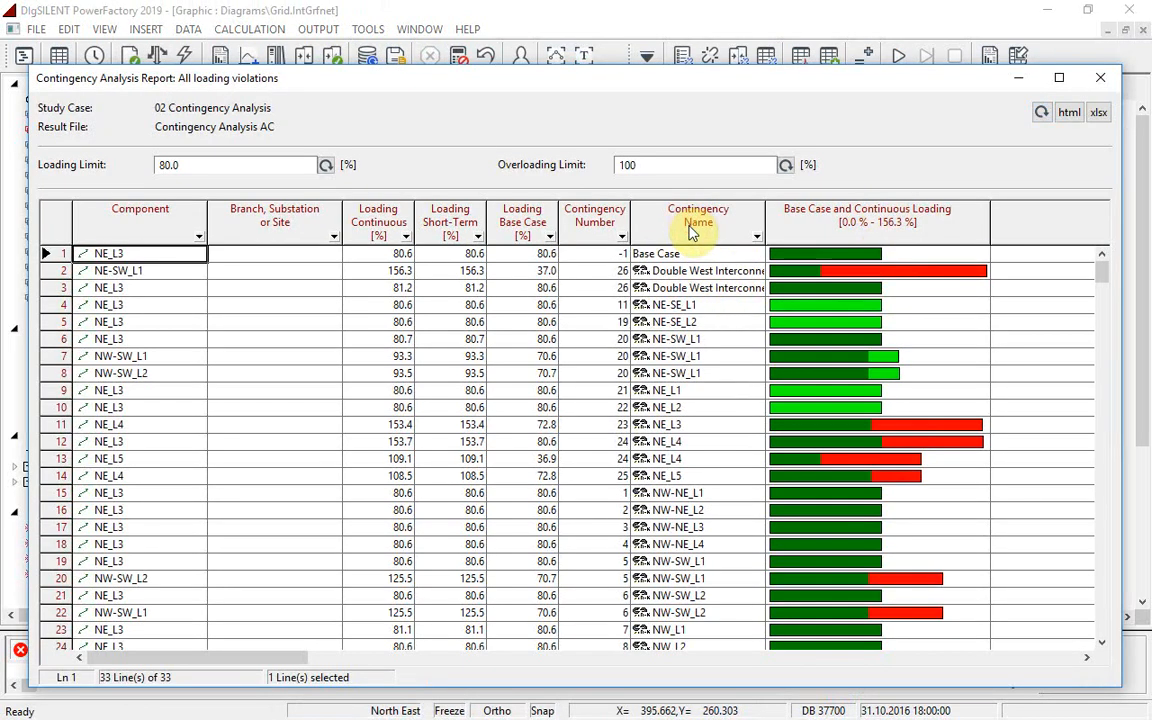